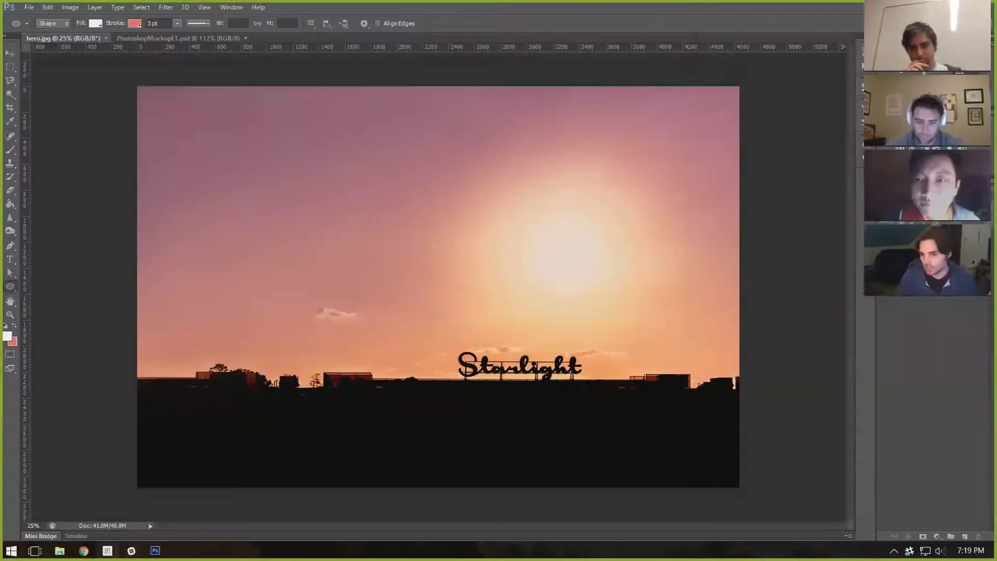
# Glance at the wireframe sketch photo, then return to the sunset photo.
pyautogui.moveTo(83, 550)
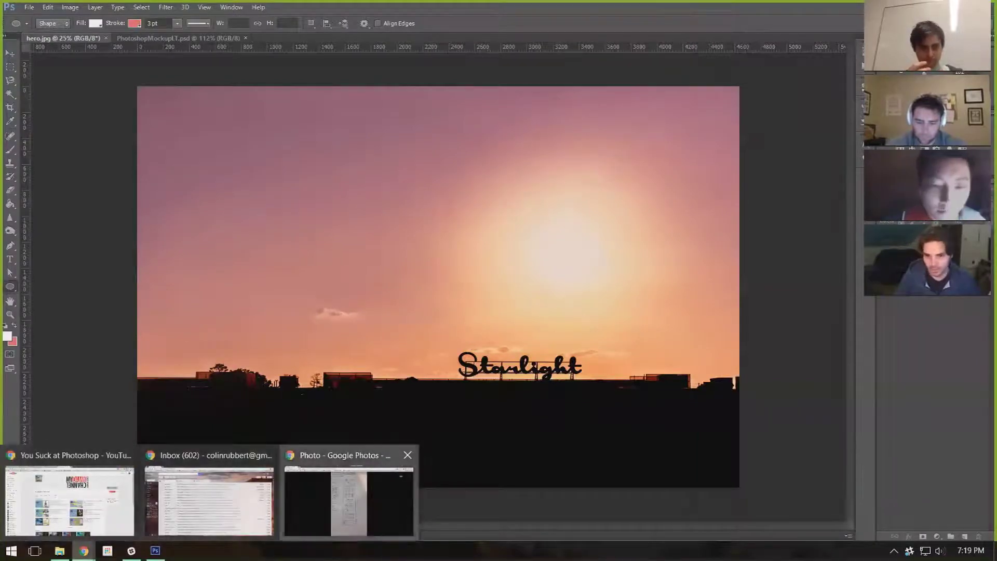
pyautogui.click(349, 501)
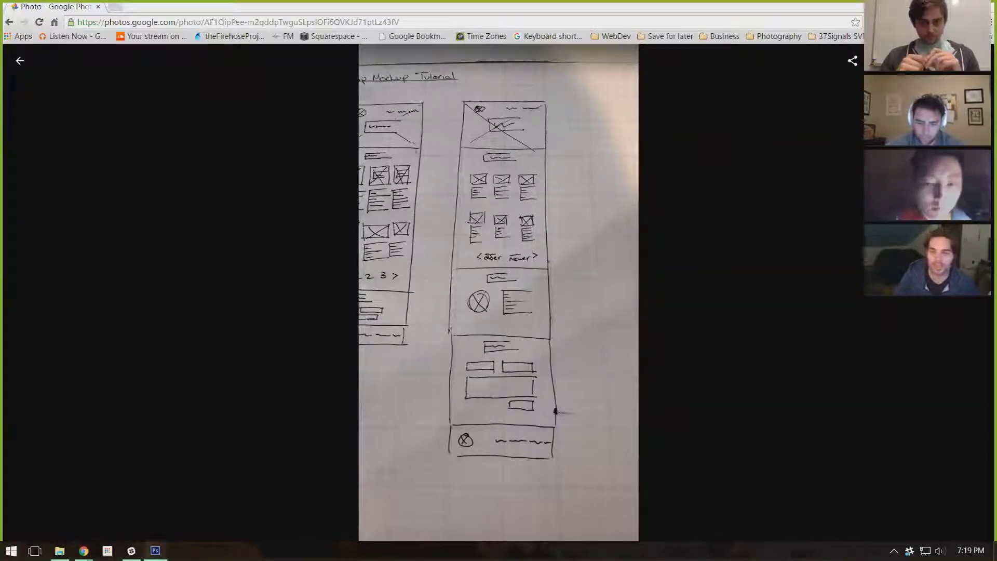
pyautogui.click(155, 550)
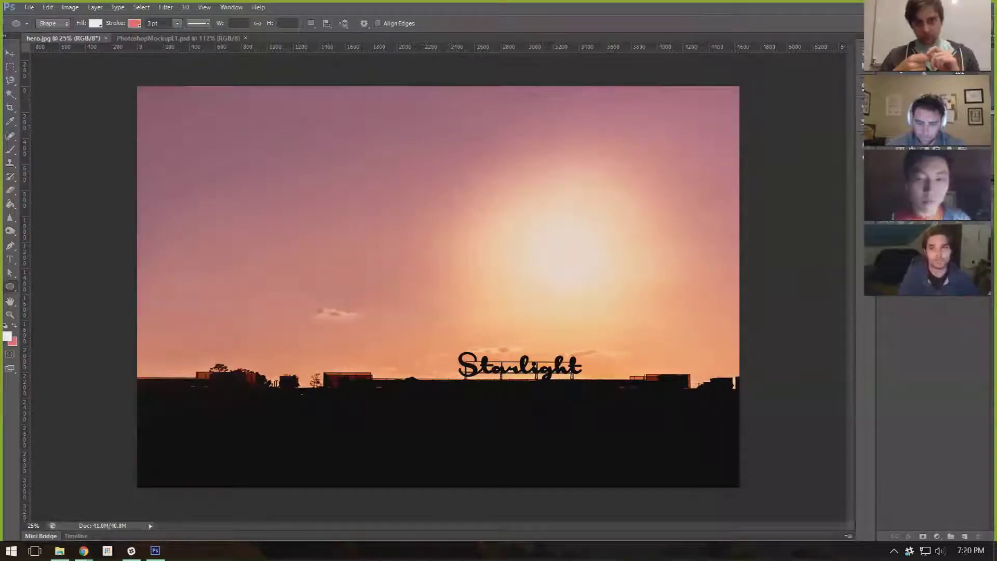
# Create a white 1200 × 3000 px document named mockup, zoom in, then go back to hero.jpg.
pyautogui.click(29, 7)
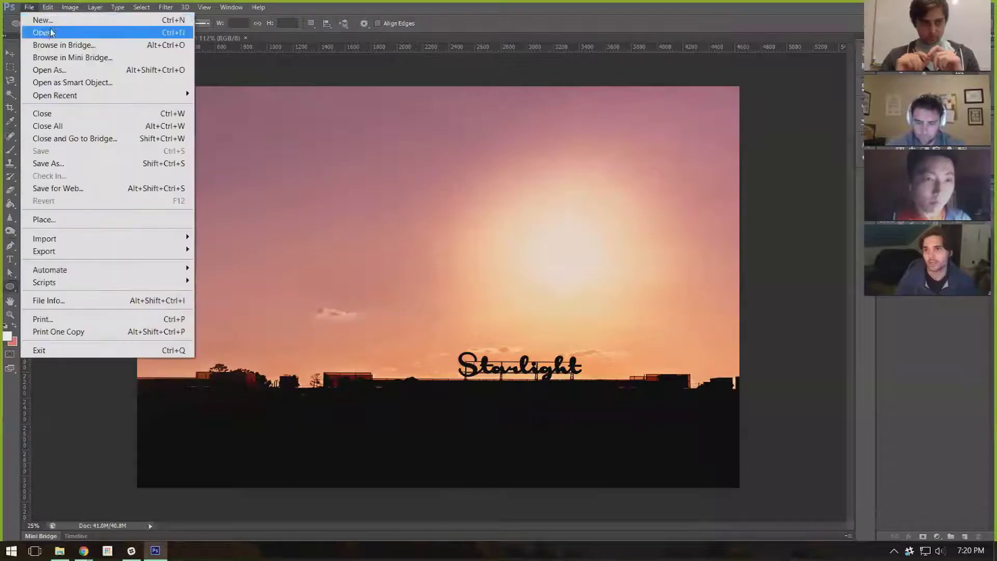
pyautogui.click(52, 20)
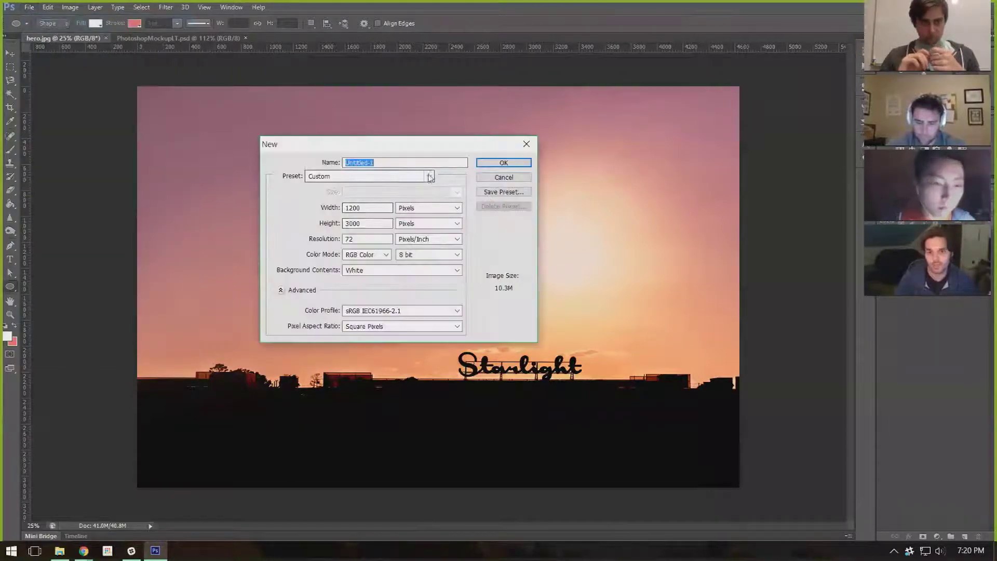
pyautogui.write('mockup')
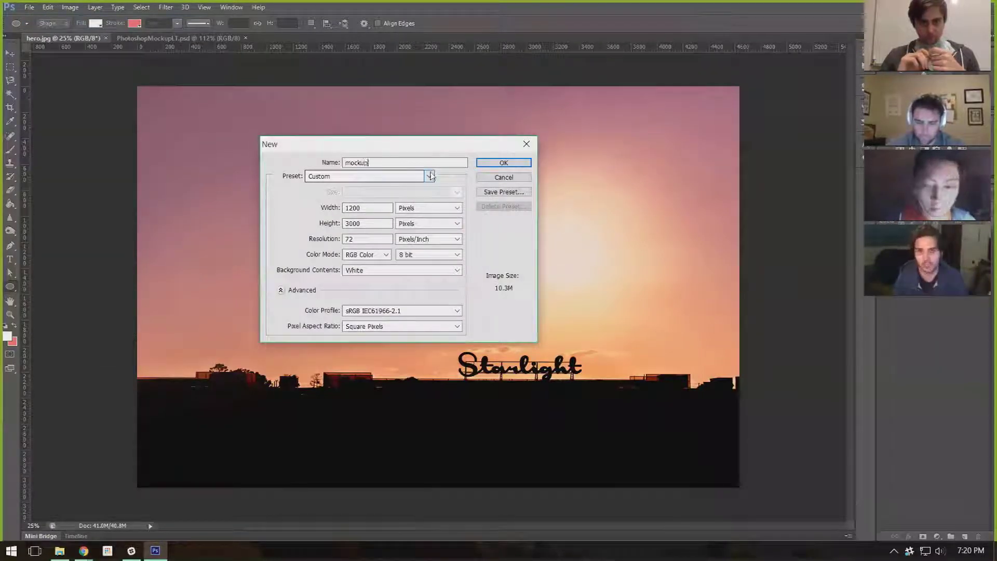
pyautogui.click(376, 209)
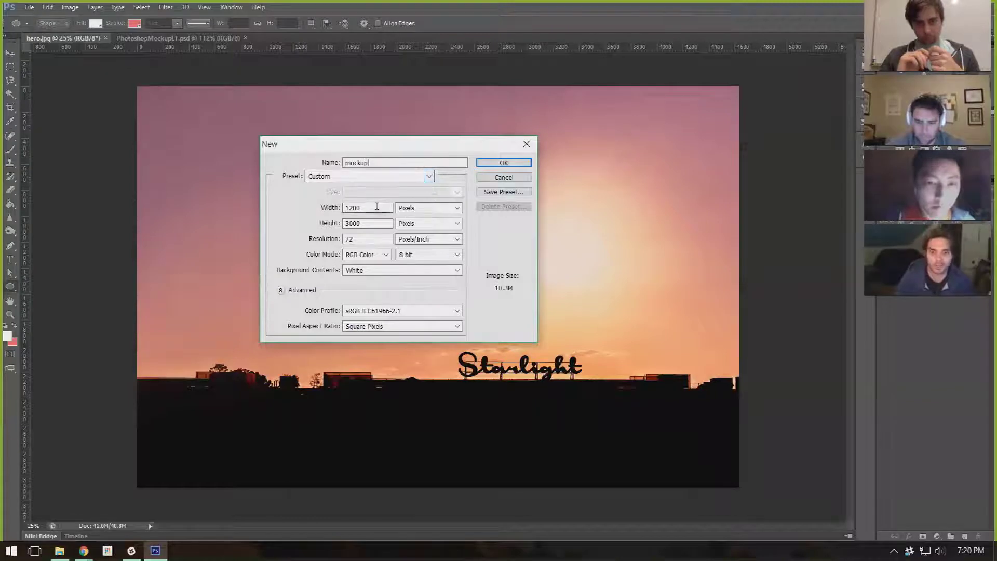
pyautogui.click(492, 164)
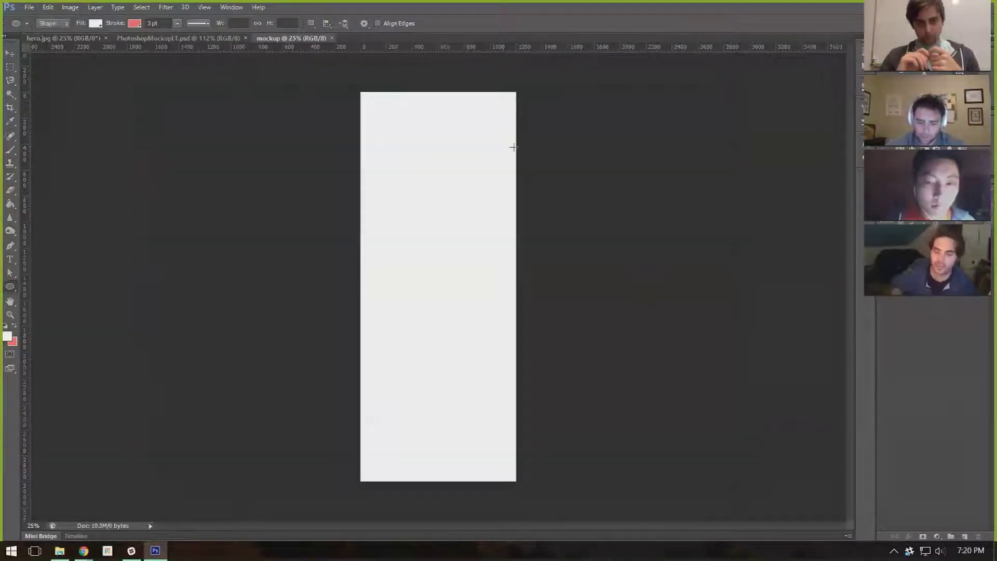
pyautogui.hotkey('ctrl', '+')
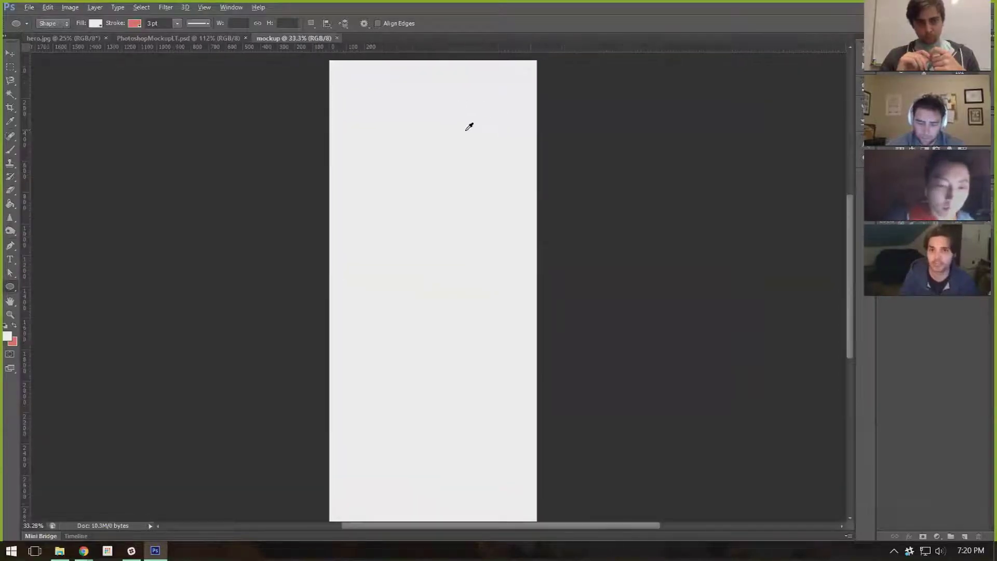
pyautogui.scroll(4, 488, 165)
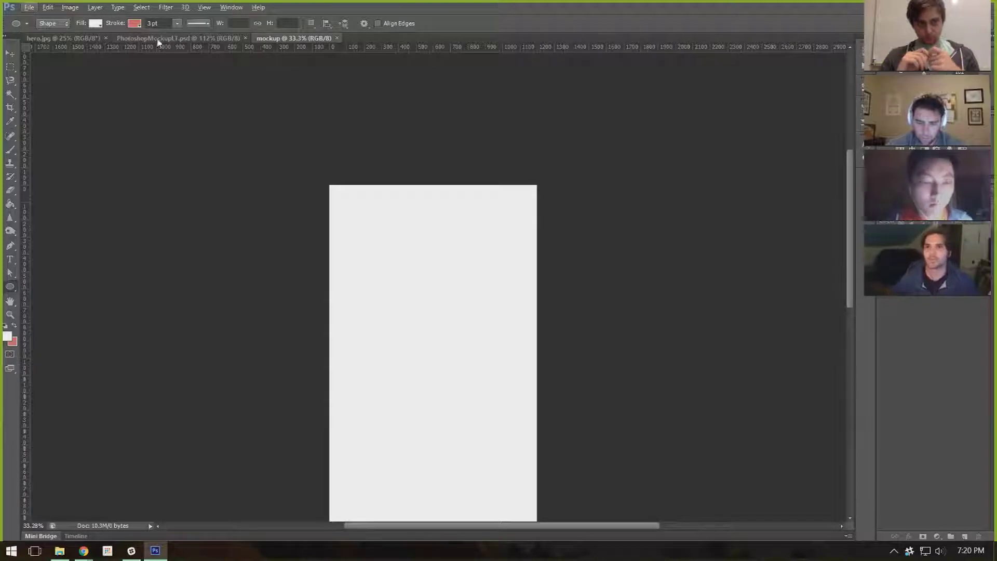
pyautogui.click(65, 38)
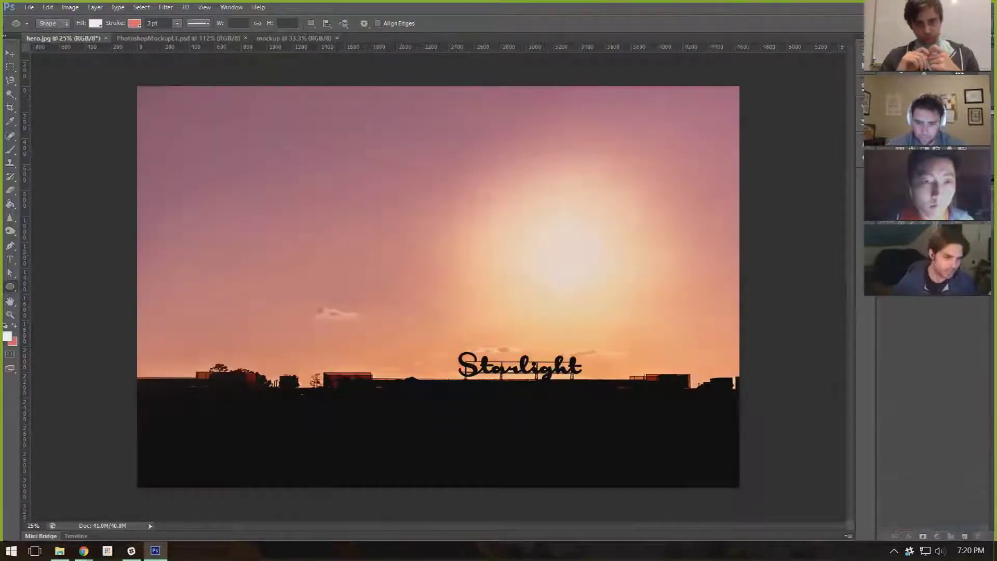
# Duplicate the photo layer and crop it to 1200 × 500, shifting the photo upward.
pyautogui.hotkey('ctrl', 'j')
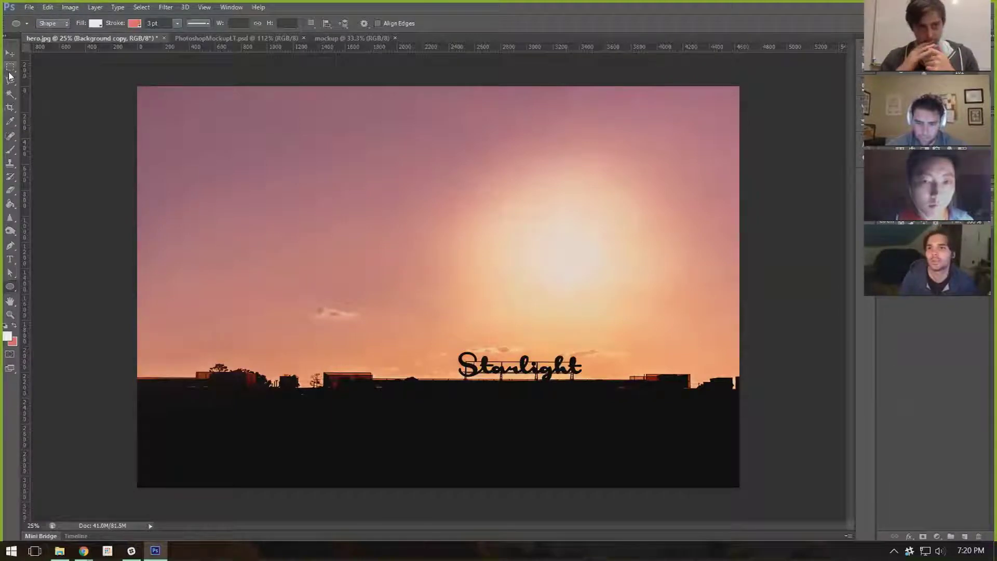
pyautogui.click(10, 107)
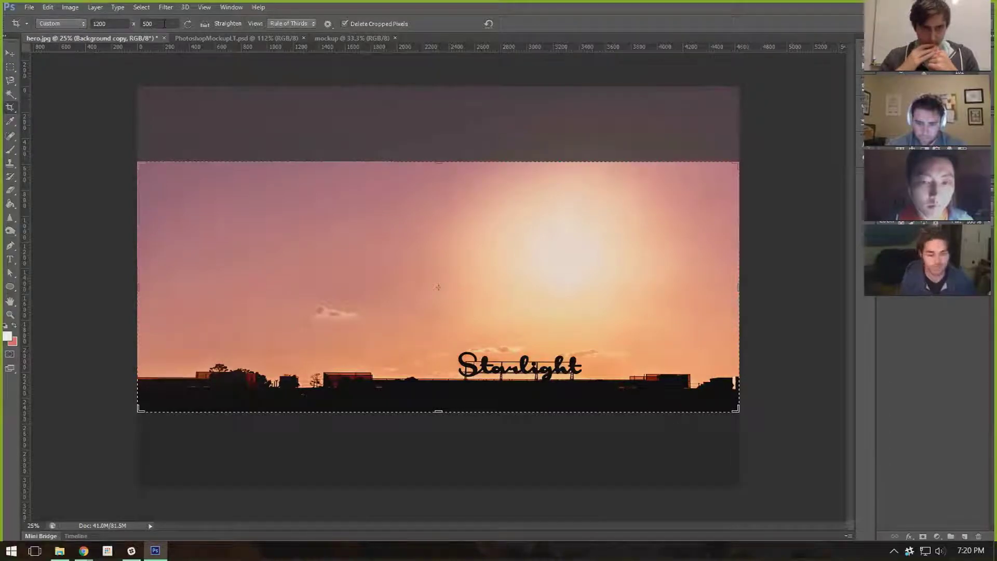
pyautogui.press('Return')
pyautogui.moveTo(607, 291); pyautogui.dragTo(609, 219)
pyautogui.press('Return')
# Resize the cropped image to 1200 × 500 px with Image Size.
pyautogui.click(93, 9)
pyautogui.moveTo(70, 7)
pyautogui.click(88, 98)
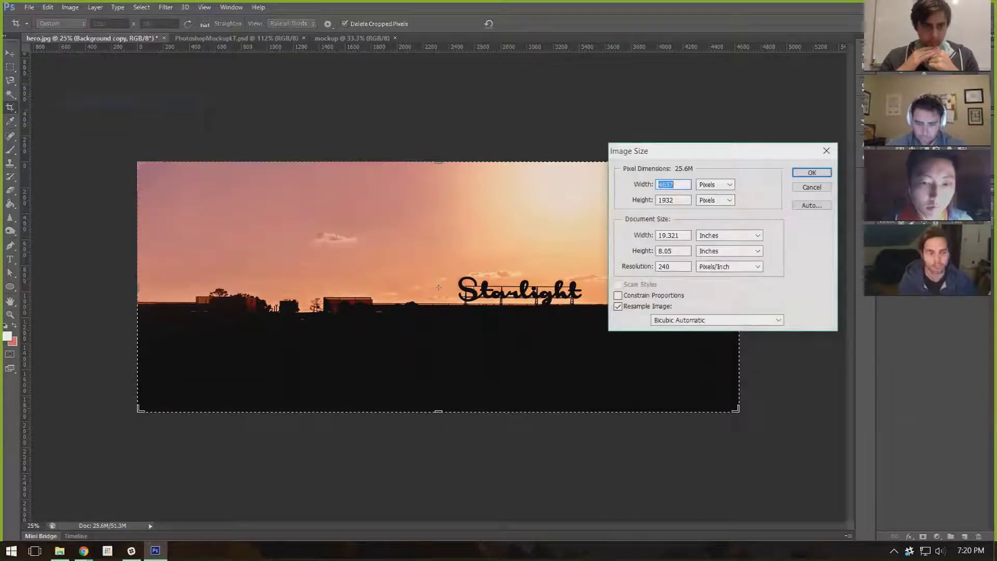
pyautogui.write('1200')
pyautogui.press('Tab')
pyautogui.press('Tab')
pyautogui.write('500')
pyautogui.press('Return')
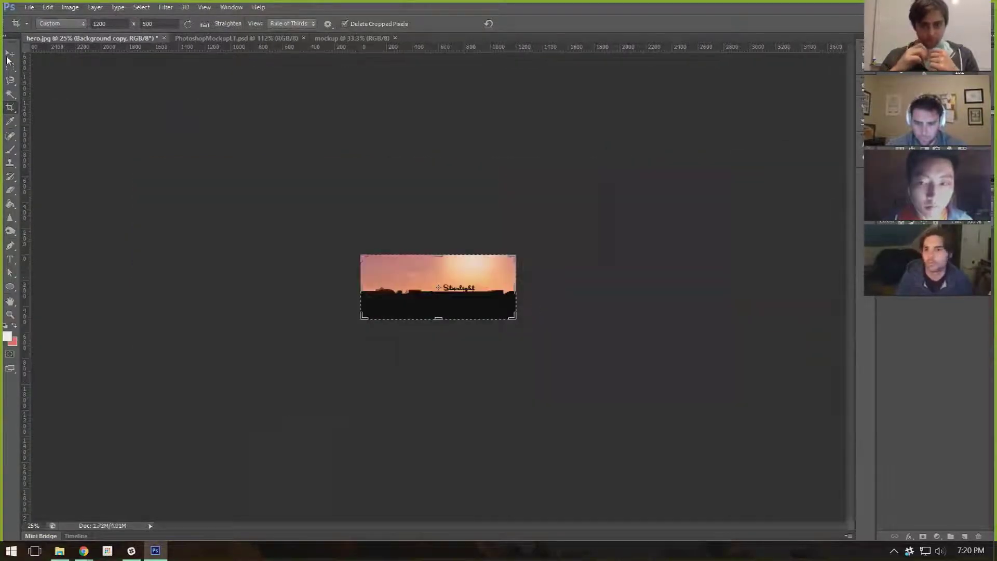
# Drag the sunset banner into the mockup document and group it as Header.
pyautogui.click(9, 55)
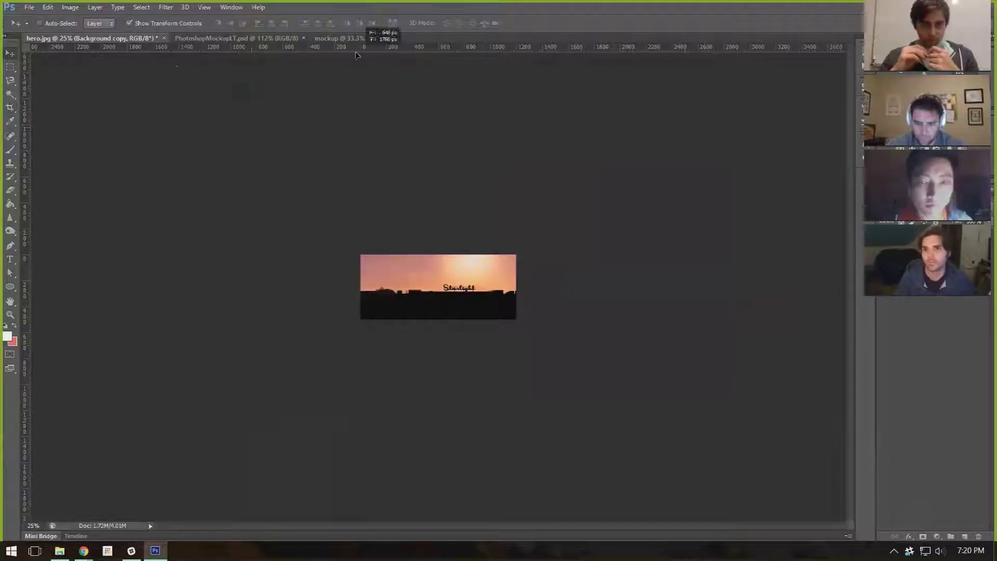
pyautogui.moveTo(356, 55); pyautogui.dragTo(460, 227)
pyautogui.moveTo(440, 281); pyautogui.dragTo(570, 189)
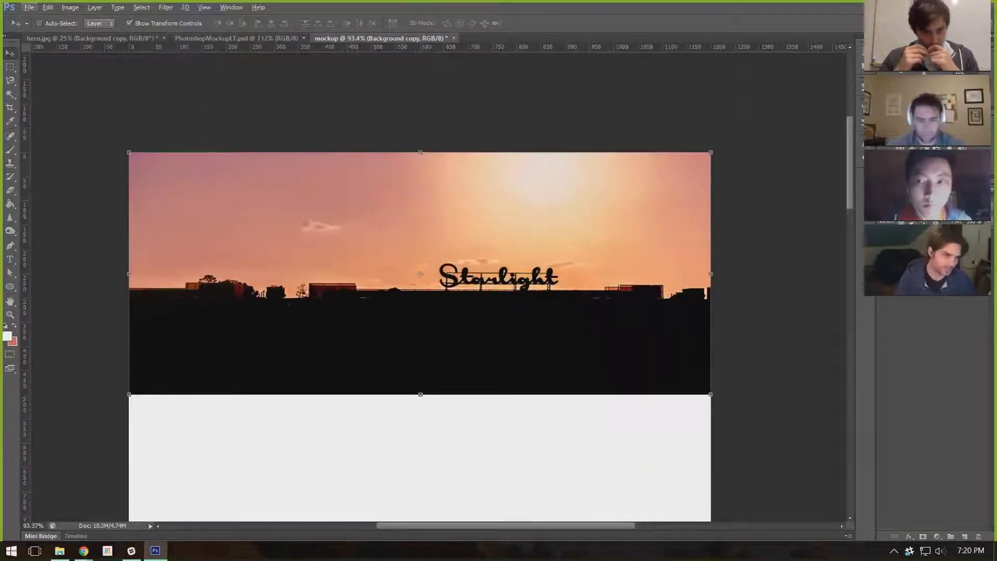
pyautogui.hotkey('ctrl', 'g')
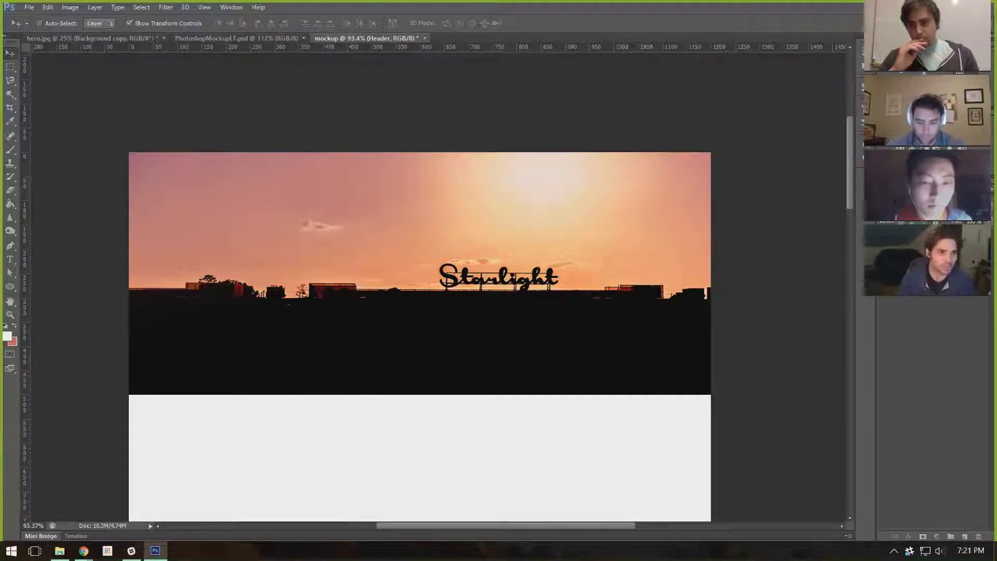
pyautogui.hotkey('alt', '[')
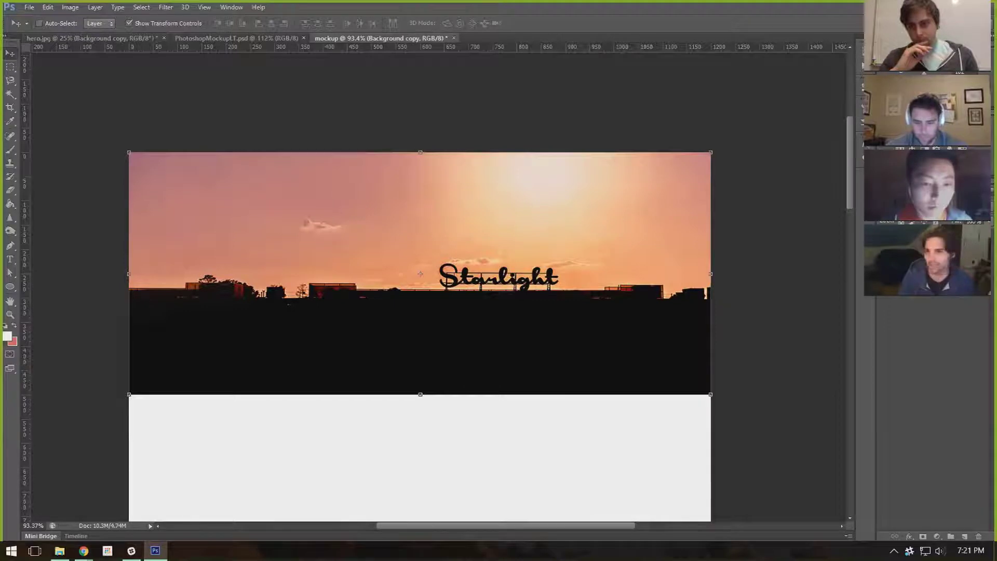
pyautogui.hotkey('alt', ']')
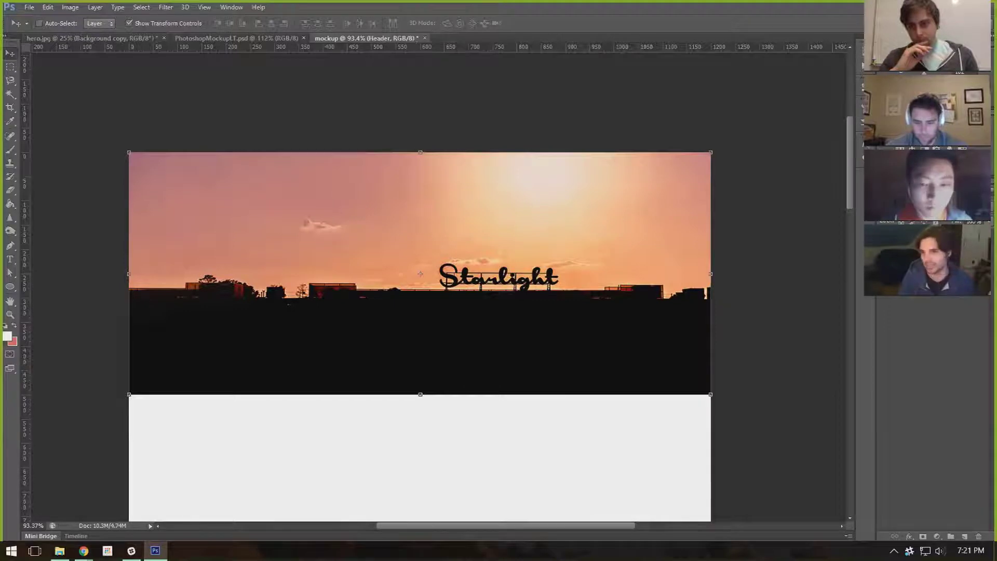
# Start a text box on the banner and add a vertical guide at 200 px.
pyautogui.click(10, 259)
pyautogui.moveTo(403, 195)
pyautogui.mouseDown()
pyautogui.moveTo(538, 232)
pyautogui.moveTo(410, 211)
pyautogui.mouseUp()
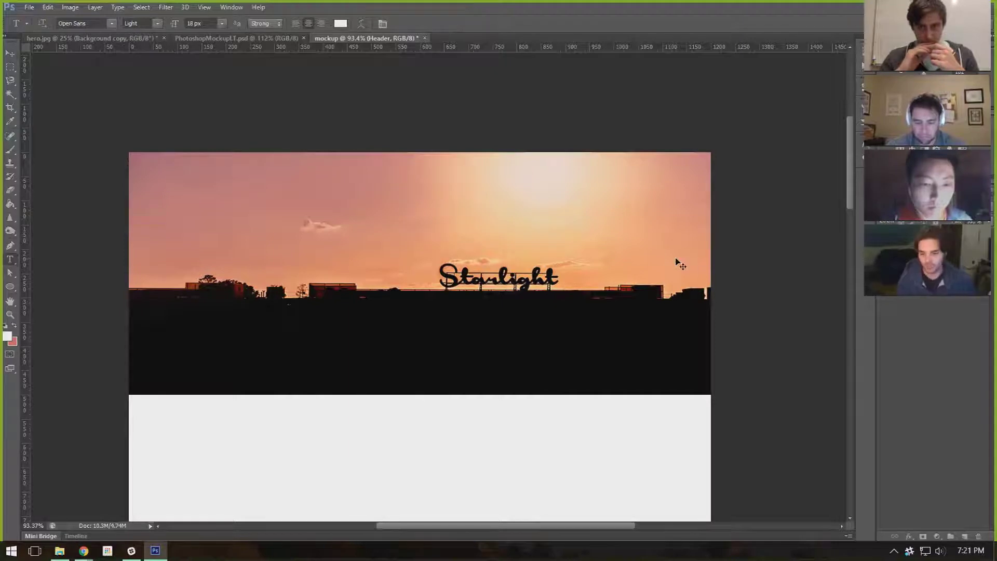
pyautogui.hotkey('alt', 'v')
pyautogui.write('e')
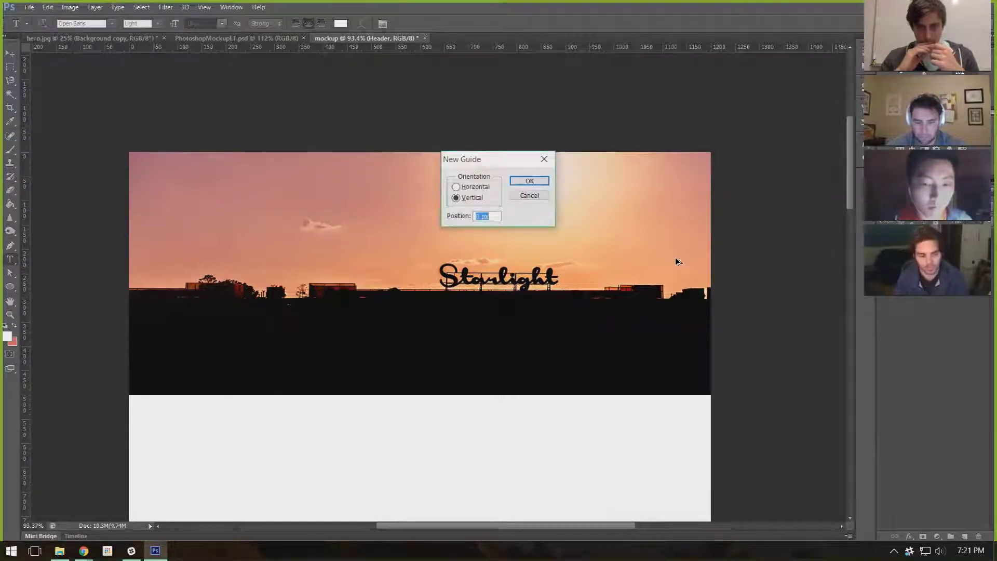
pyautogui.write('200px')
pyautogui.press('Return')
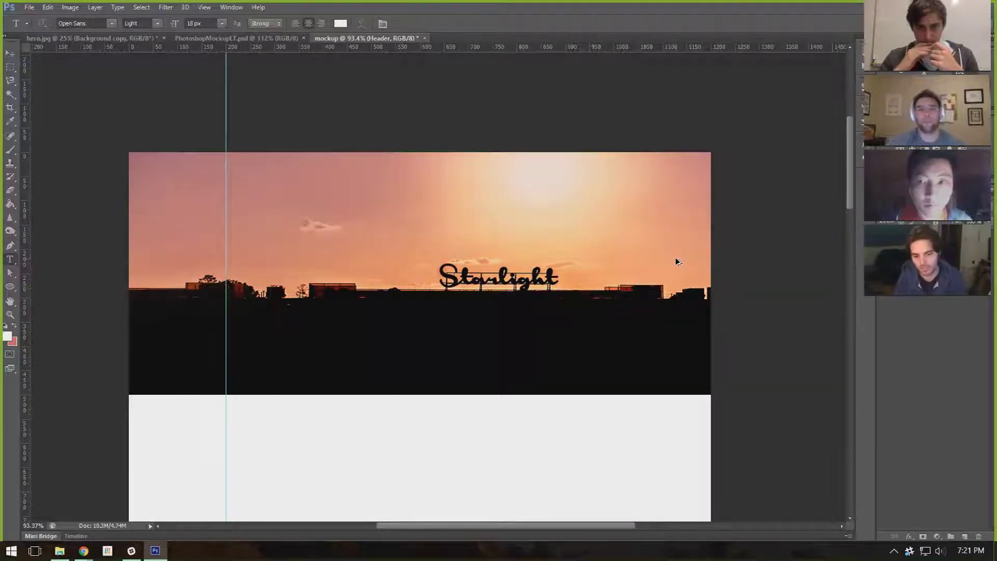
# Add vertical guides at 1000 px and 600 px, then draw a text box at the banner's upper right.
pyautogui.hotkey('alt', 'v')
pyautogui.write('e')
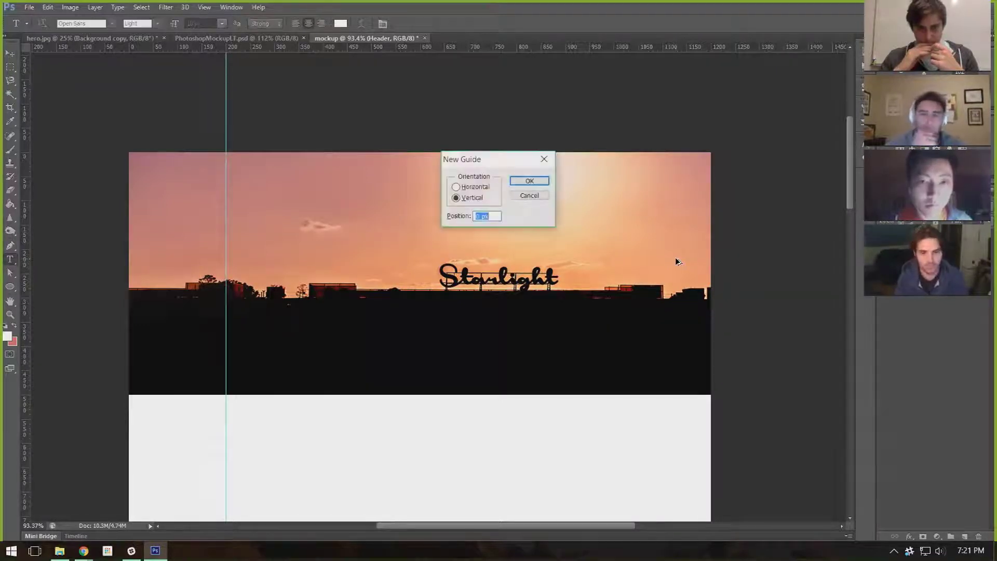
pyautogui.write('100')
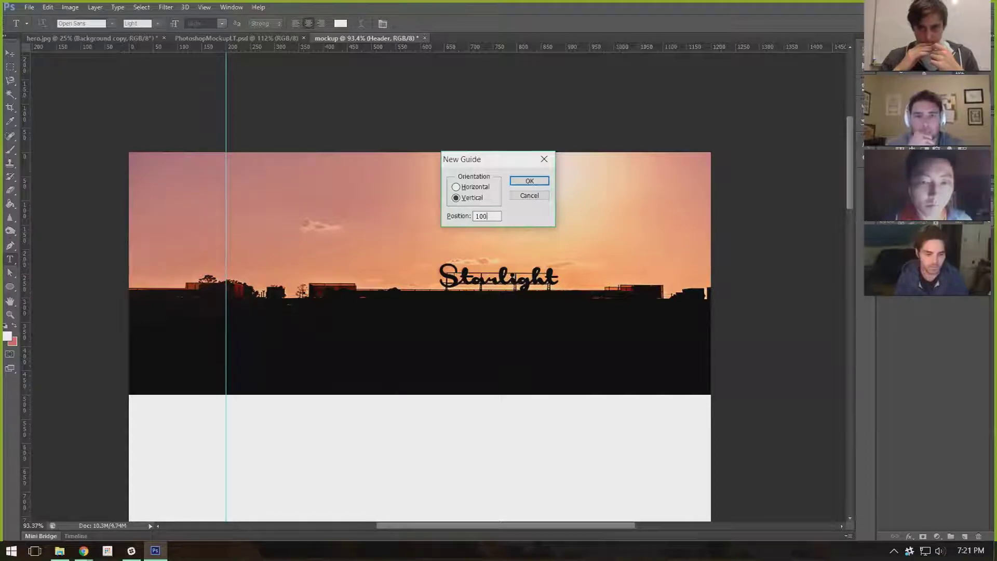
pyautogui.write('0px')
pyautogui.press('Return')
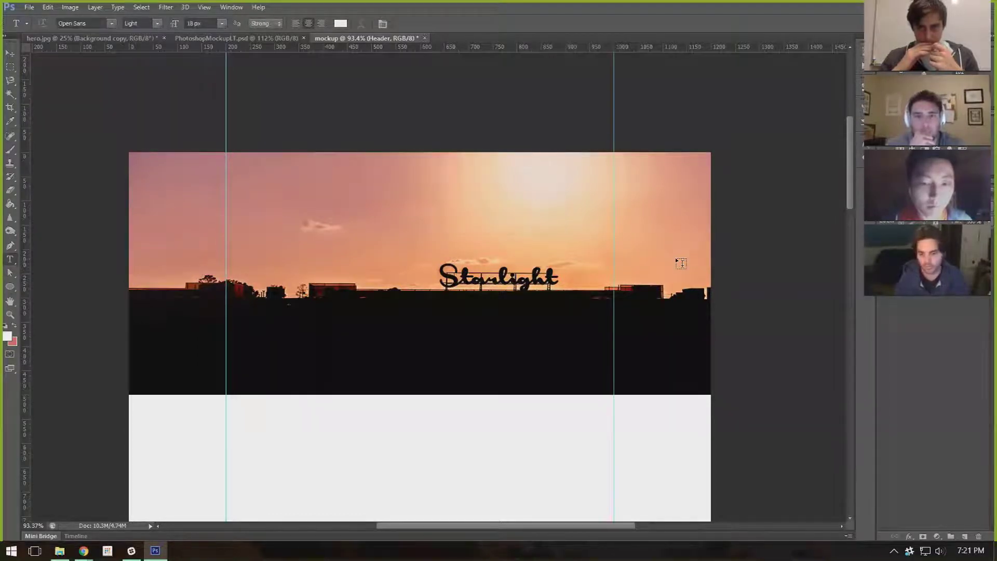
pyautogui.hotkey('alt', 'v')
pyautogui.write('e')
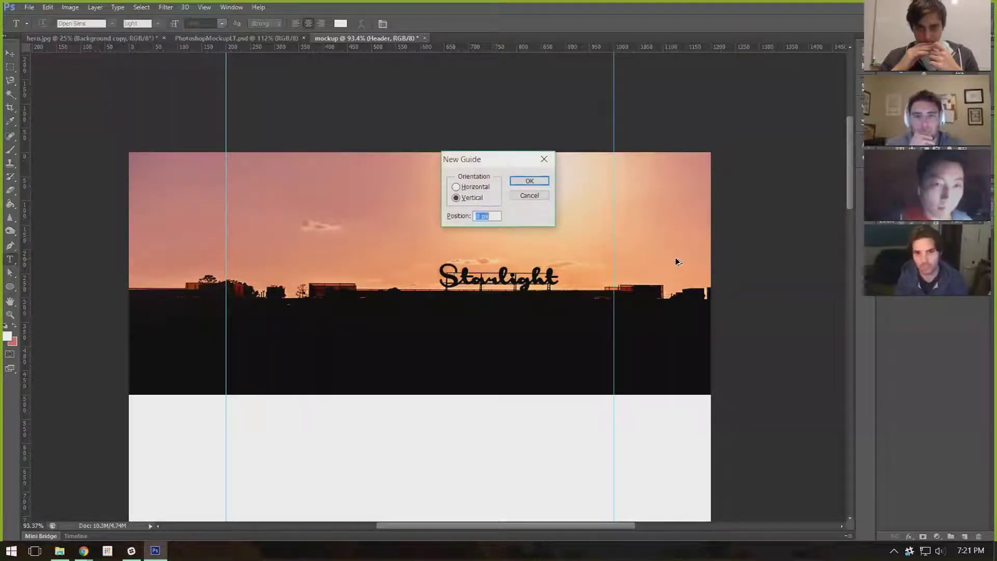
pyautogui.write('600')
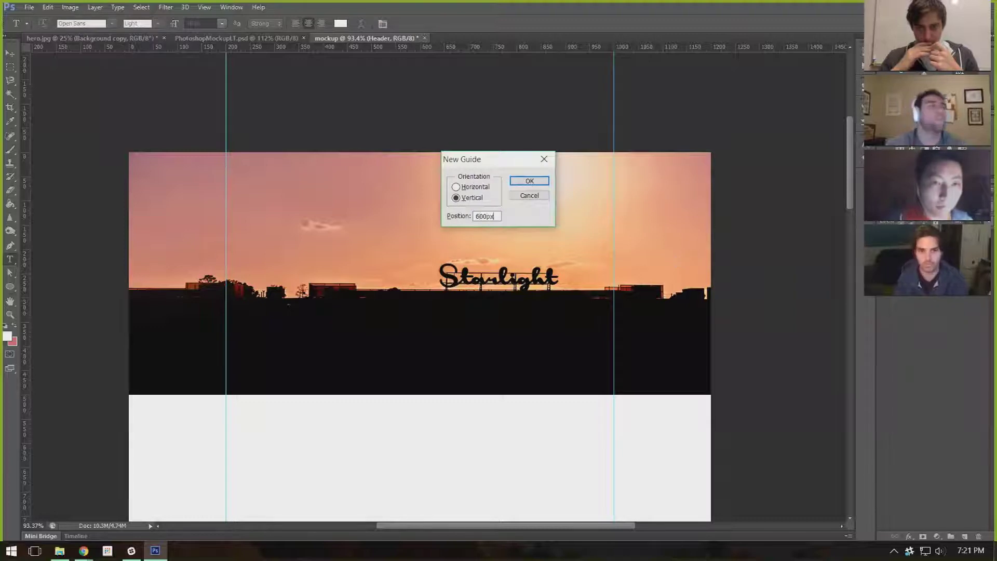
pyautogui.press('Return')
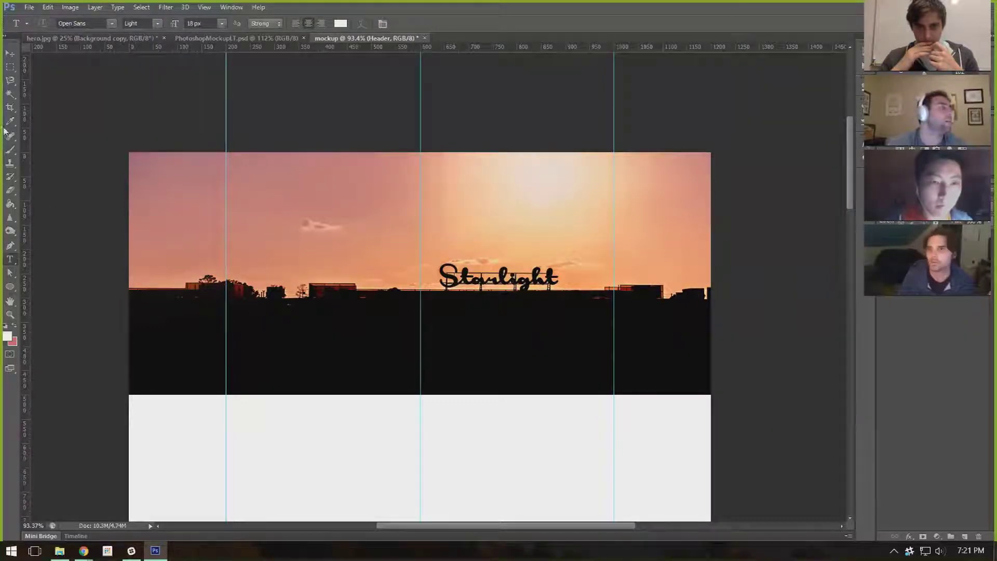
pyautogui.moveTo(543, 169); pyautogui.dragTo(615, 188)
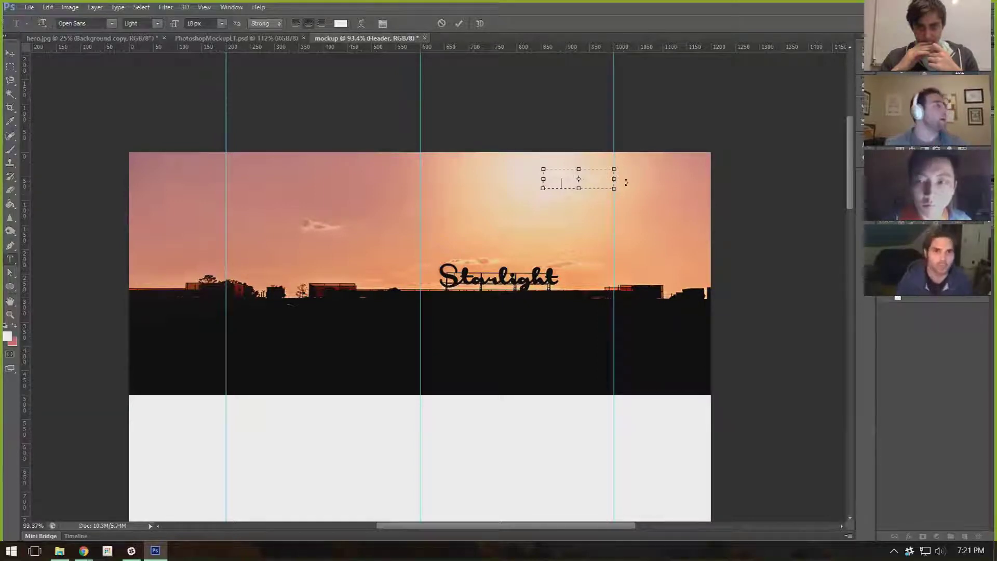
# Colour the navigation text dark grey #333333 using a web-safe swatch.
pyautogui.hotkey('ctrl', 'a')
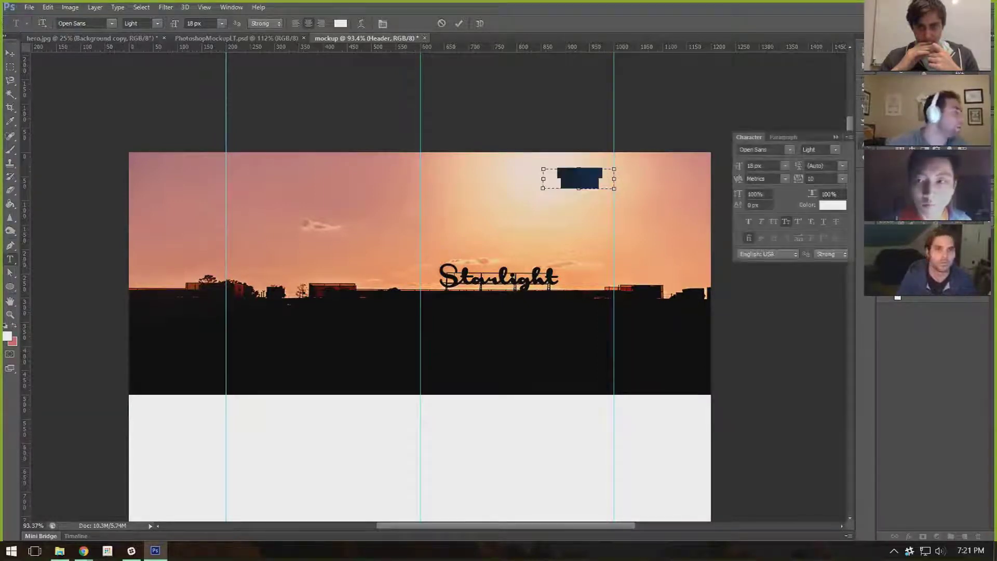
pyautogui.hotkey('ctrl', 't')
pyautogui.click(833, 204)
pyautogui.click(569, 432)
pyautogui.click(570, 404)
pyautogui.press('Return')
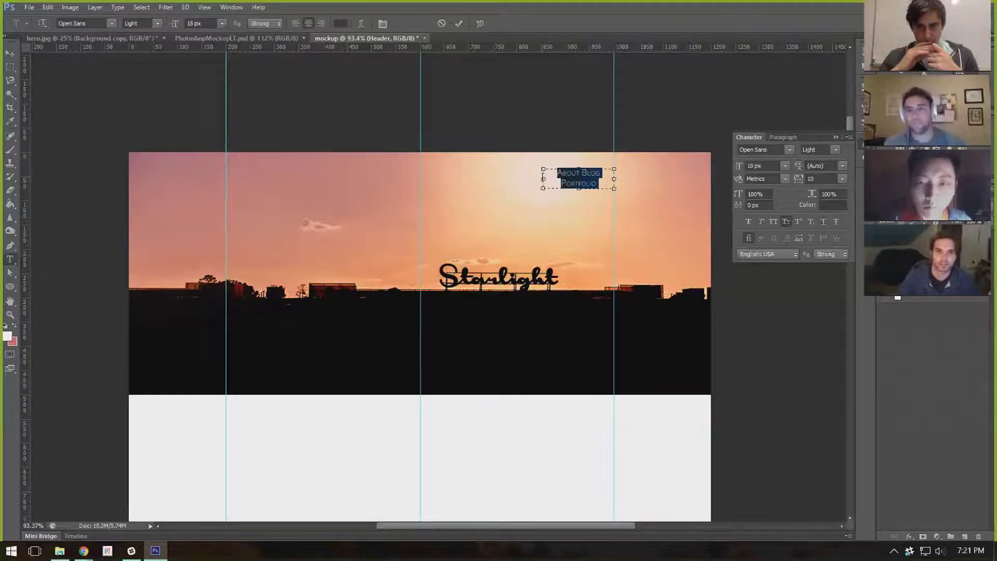
# Widen the navigation text box and apply Justify All so the links span one line.
pyautogui.moveTo(542, 180); pyautogui.dragTo(518, 179)
pyautogui.hotkey('ctrl', 't')
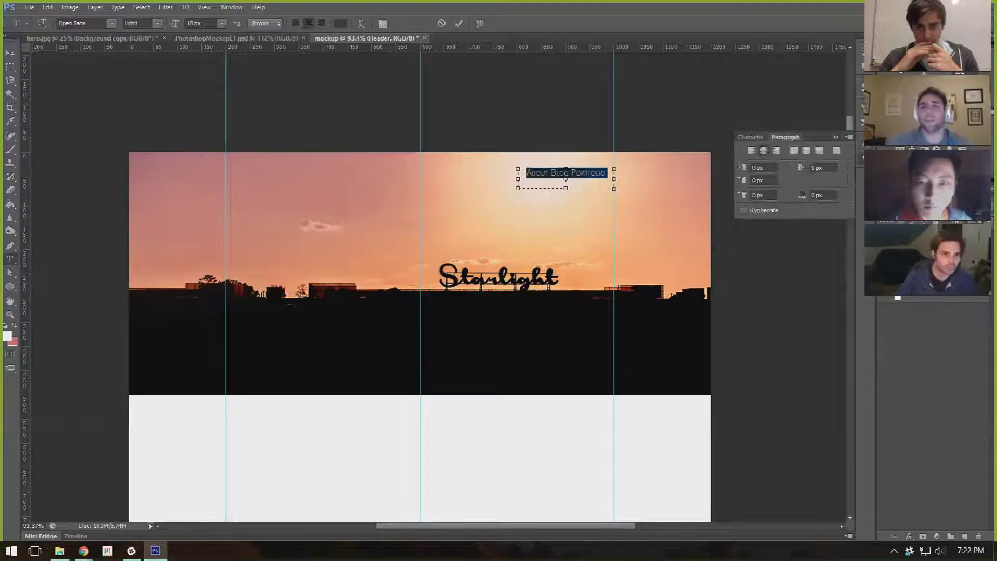
pyautogui.hotkey('ctrl', 'shift', 'f')
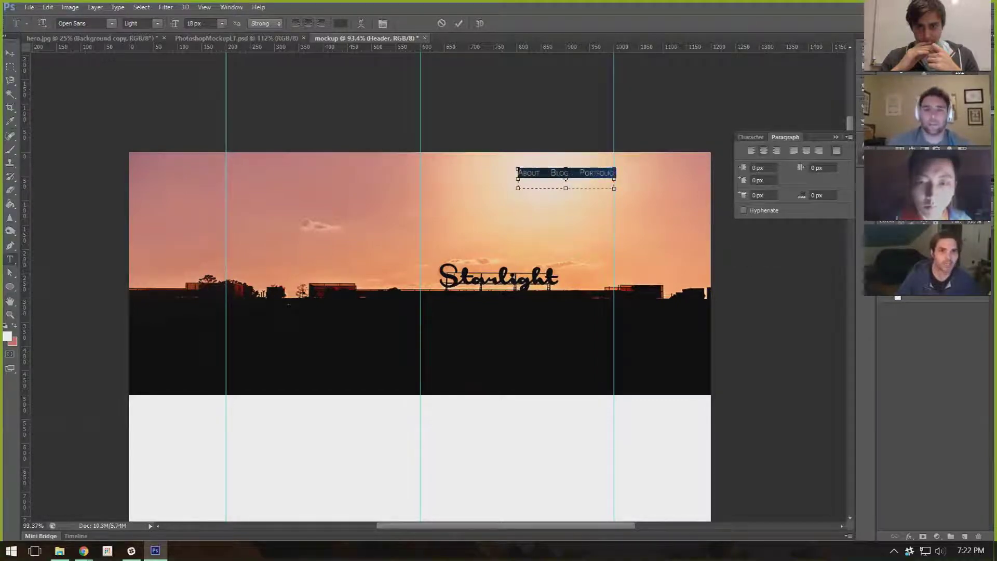
pyautogui.hotkey('ctrl', 't')
pyautogui.hotkey('ctrl', 't')
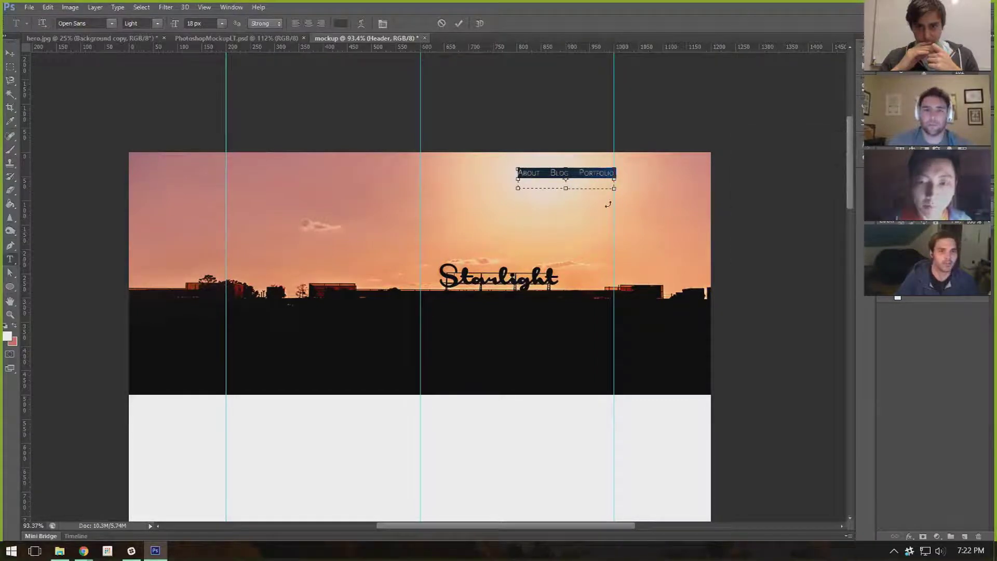
pyautogui.click(10, 54)
# Shorten the navigation text box from below, undoing a stray resize, and commit it.
pyautogui.moveTo(566, 188); pyautogui.dragTo(567, 188)
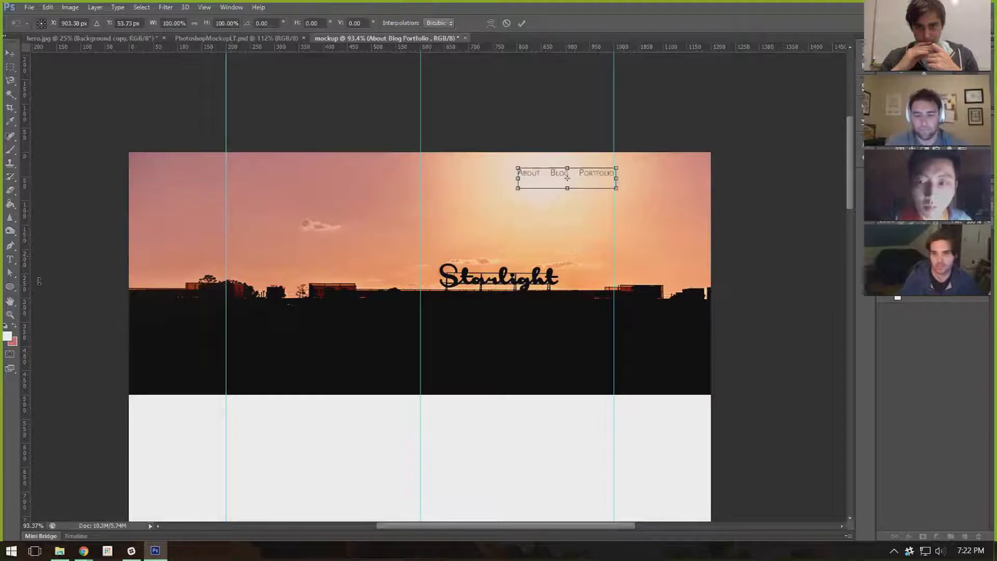
pyautogui.click(10, 258)
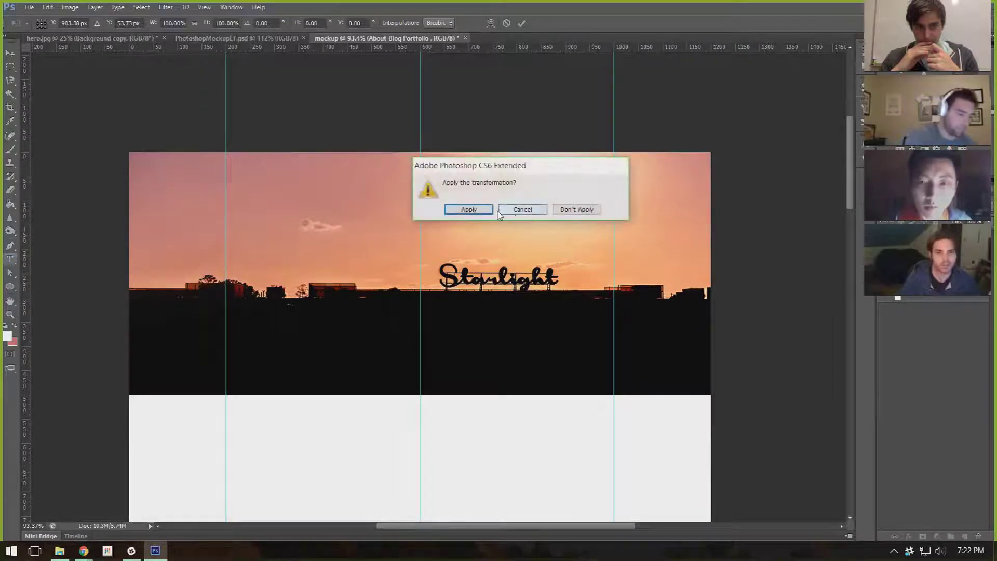
pyautogui.click(576, 210)
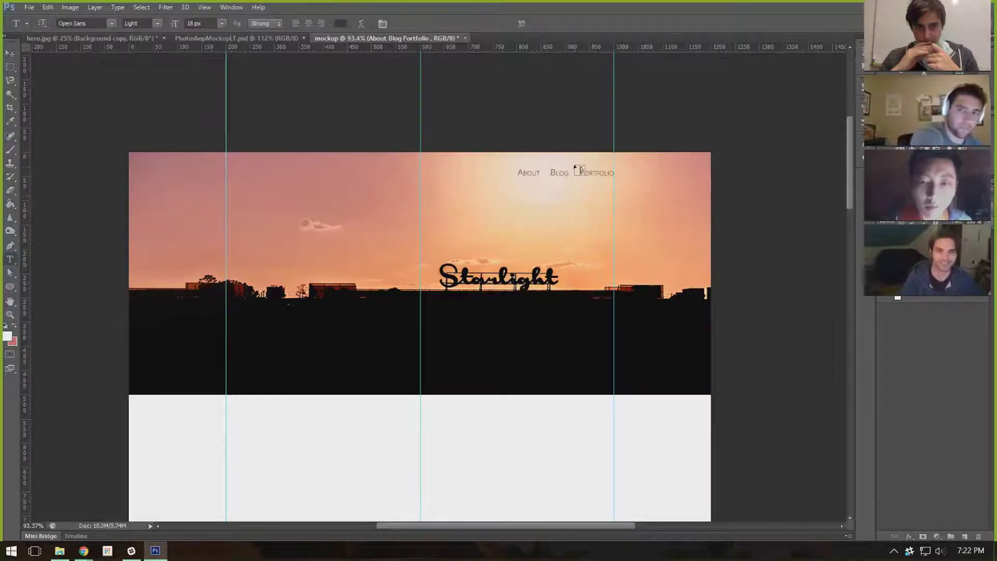
pyautogui.click(555, 175)
pyautogui.moveTo(566, 188); pyautogui.dragTo(566, 179)
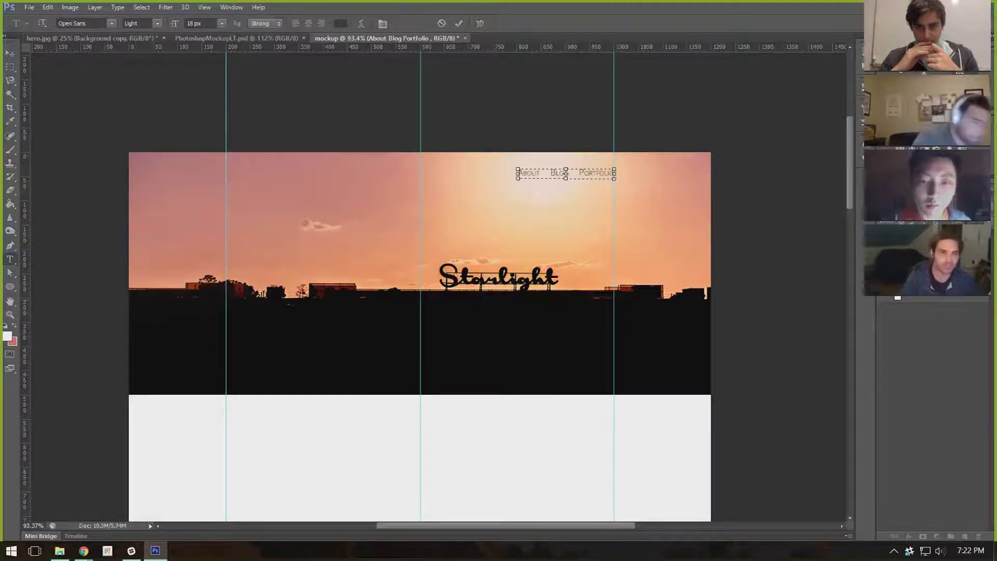
pyautogui.hotkey('ctrl', 'Return')
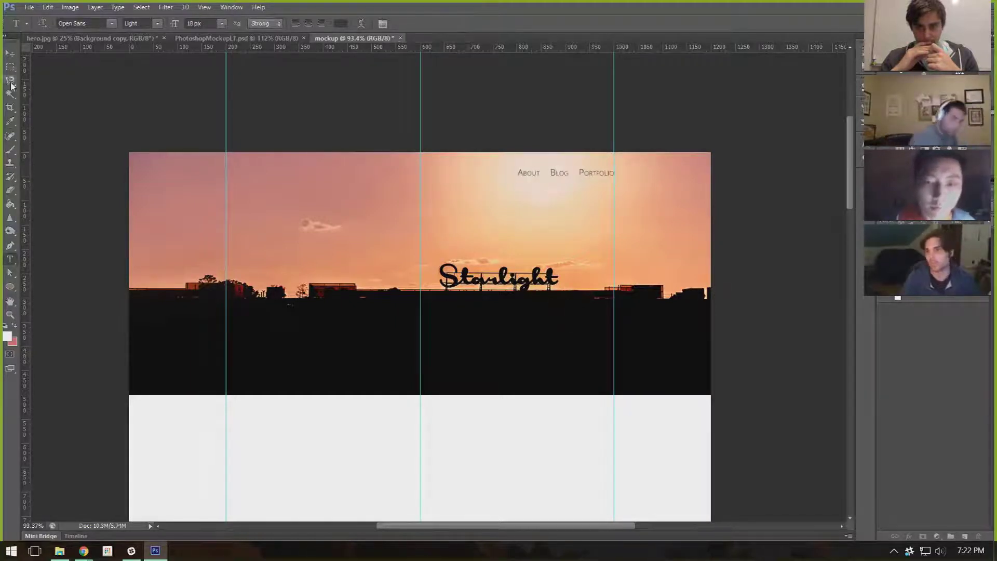
pyautogui.click(10, 287)
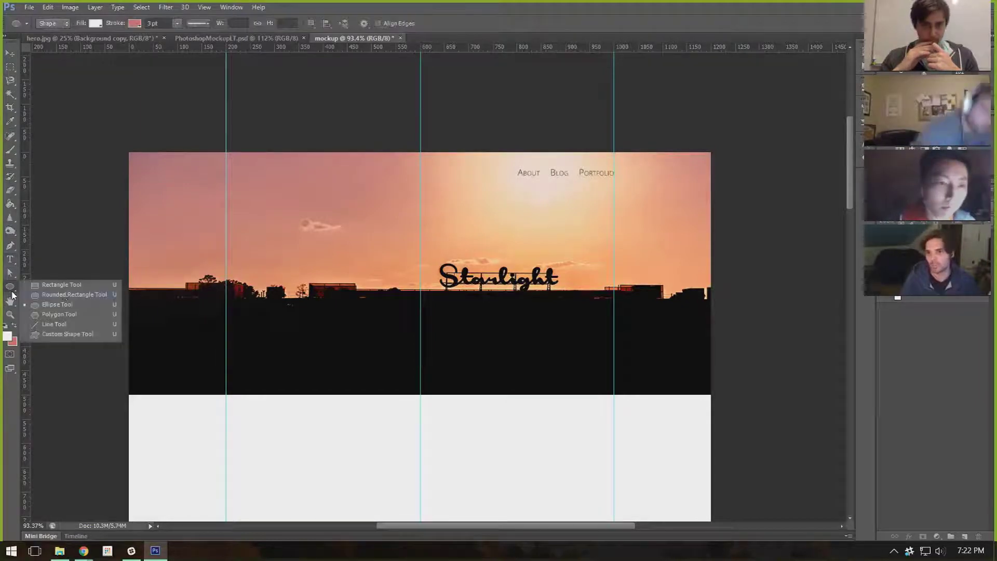
# Draw a 50 × 50 px white circle at the upper left of the sunset banner.
pyautogui.click(57, 304)
pyautogui.click(269, 228)
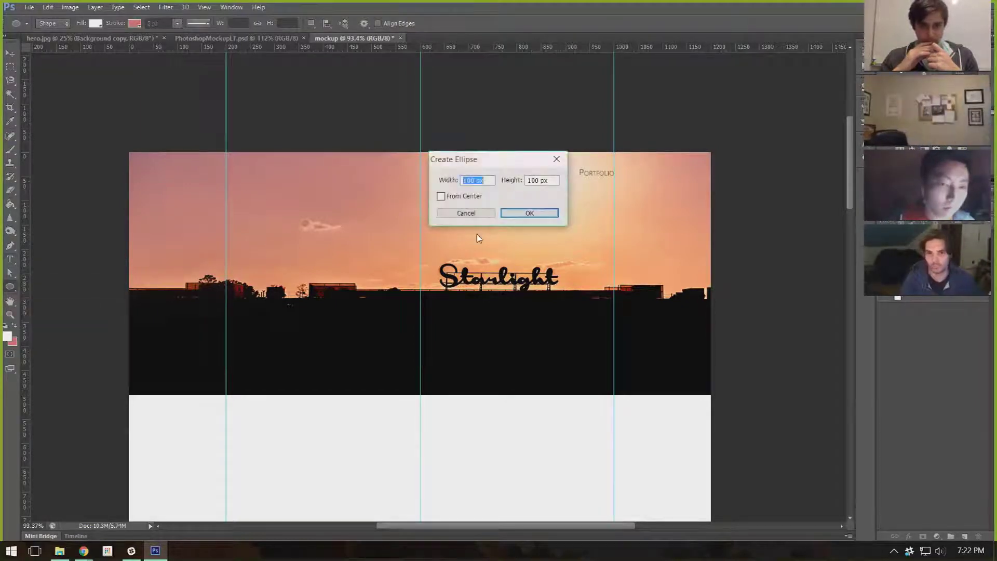
pyautogui.write('50px')
pyautogui.press('Tab')
pyautogui.write('50')
pyautogui.press('Return')
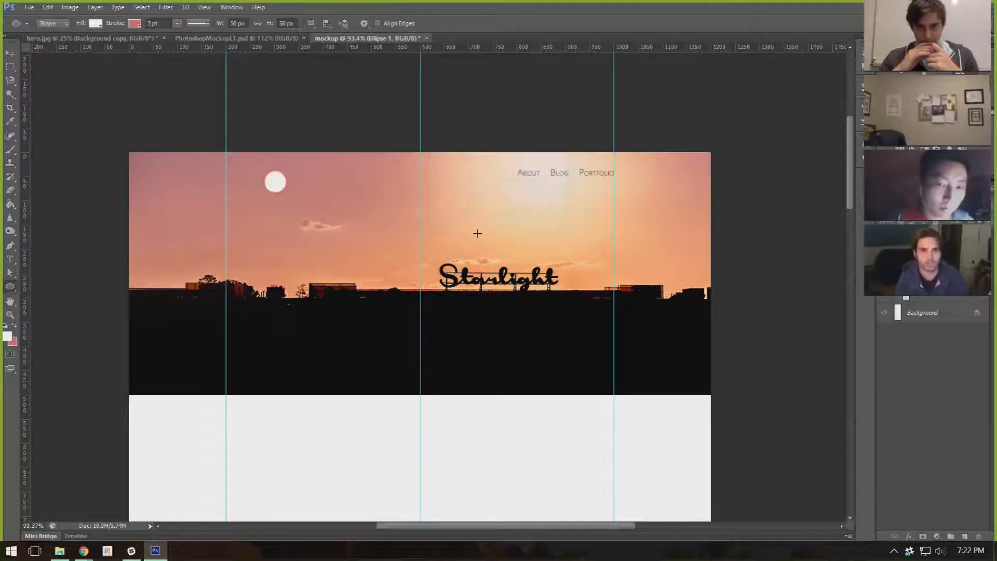
pyautogui.keyDown('ctrl'); pyautogui.click(625, 174); pyautogui.keyUp('ctrl')
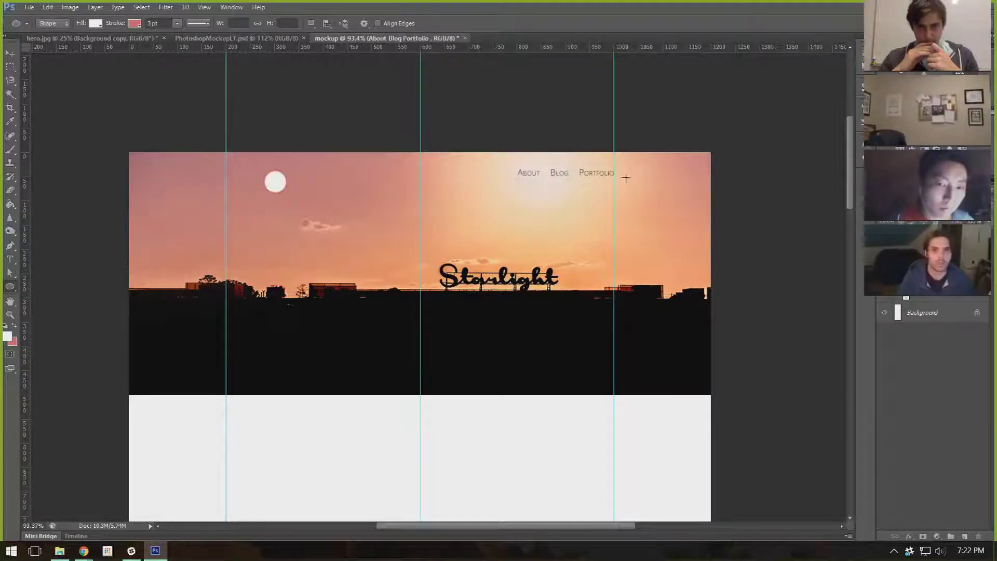
# Move the About Blog Portfolio links up so they sit nearer the top edge.
pyautogui.click(10, 53)
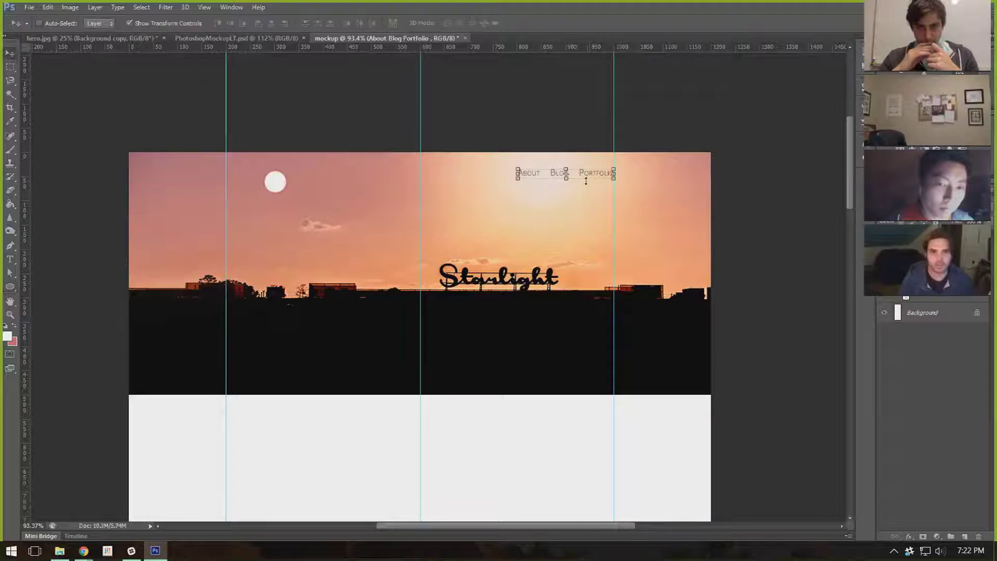
pyautogui.moveTo(587, 179); pyautogui.dragTo(583, 162)
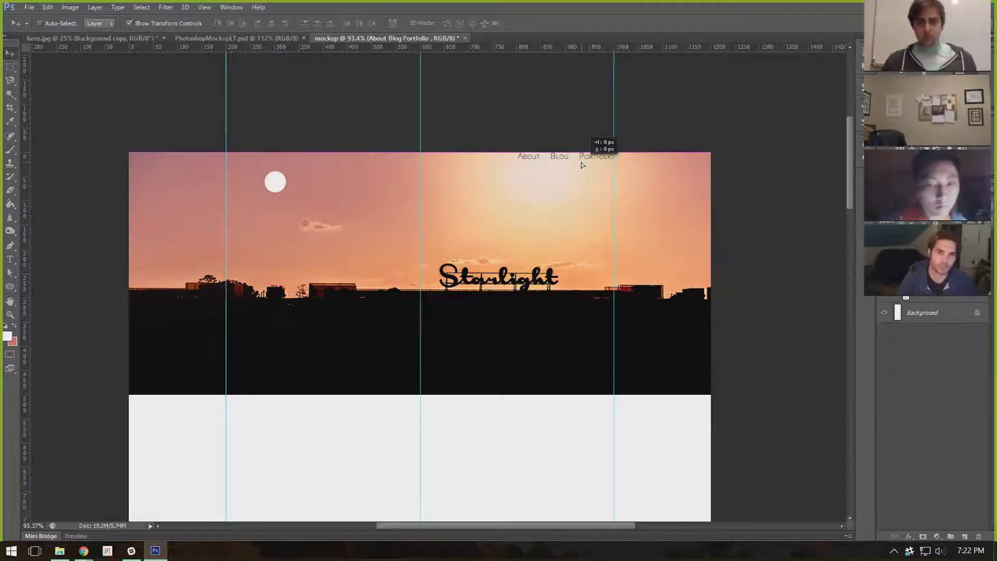
pyautogui.moveTo(581, 162)
pyautogui.mouseDown()
pyautogui.moveTo(581, 181)
pyautogui.moveTo(580, 172)
pyautogui.mouseUp()
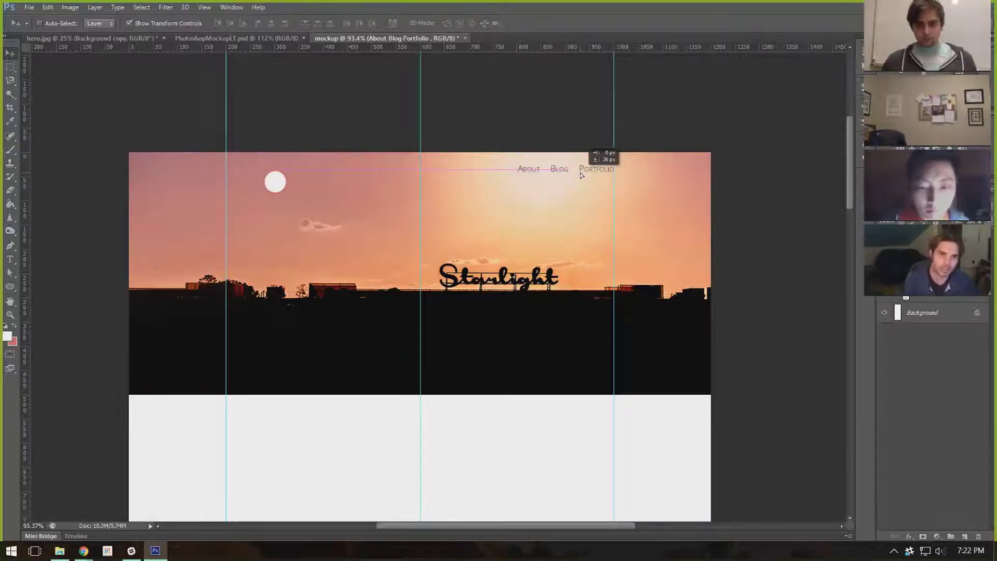
pyautogui.moveTo(580, 173); pyautogui.dragTo(580, 172)
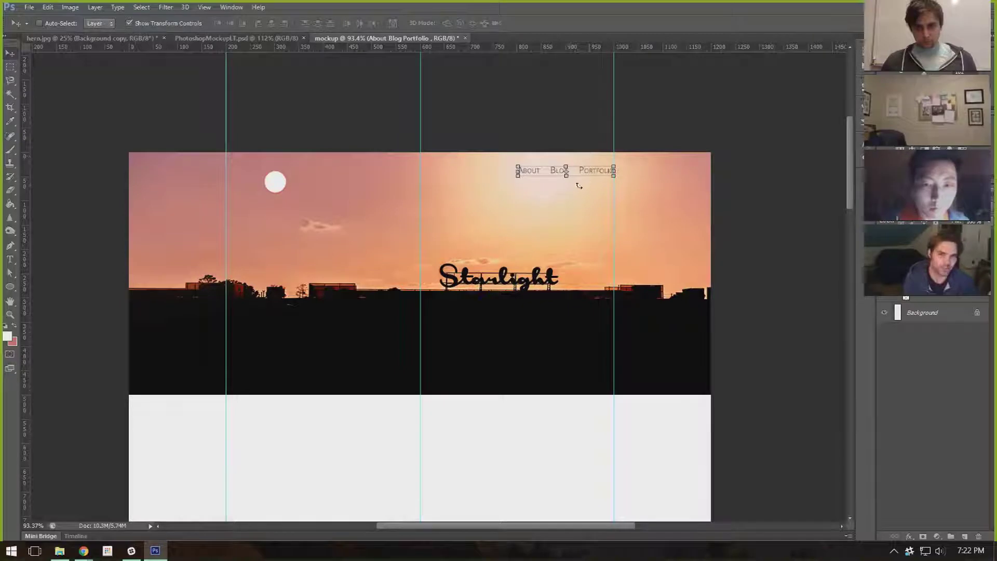
# Draw a temporary marquee near Portfolio to check the spacing, then deselect it.
pyautogui.click(11, 67)
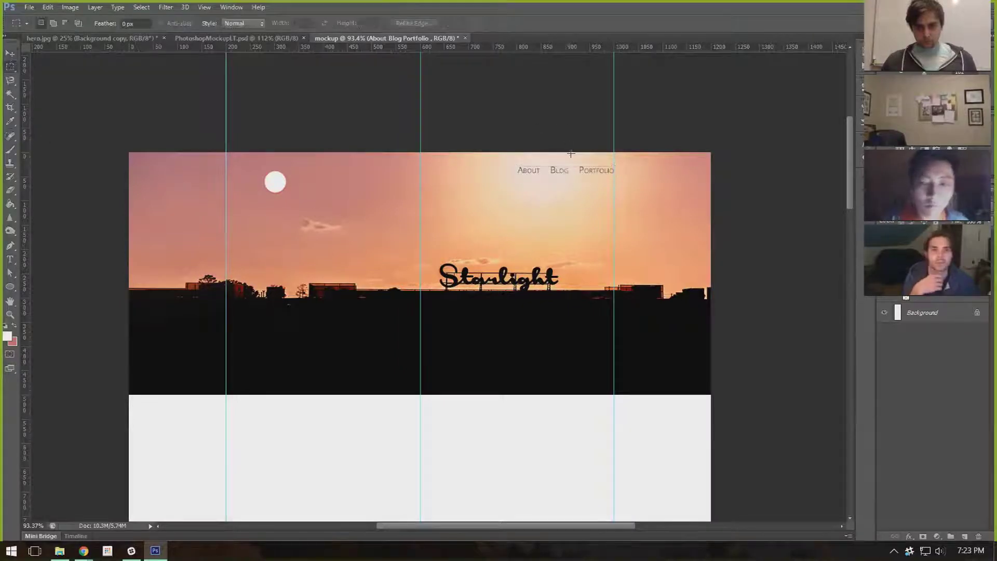
pyautogui.moveTo(571, 154); pyautogui.dragTo(591, 167)
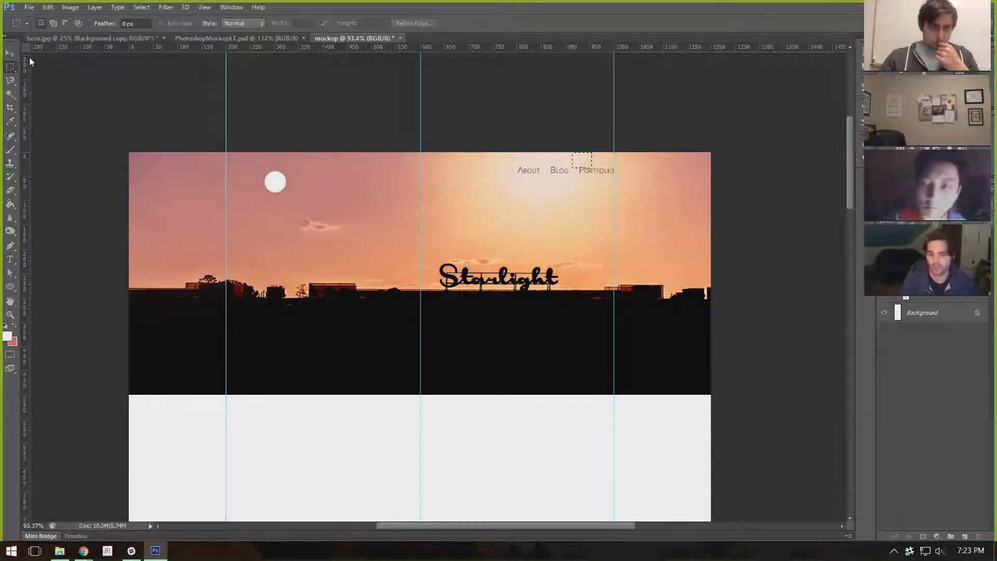
pyautogui.hotkey('ctrl', 'd')
# Select the circle's layer and transform it onto the left guide near the top.
pyautogui.click(10, 53)
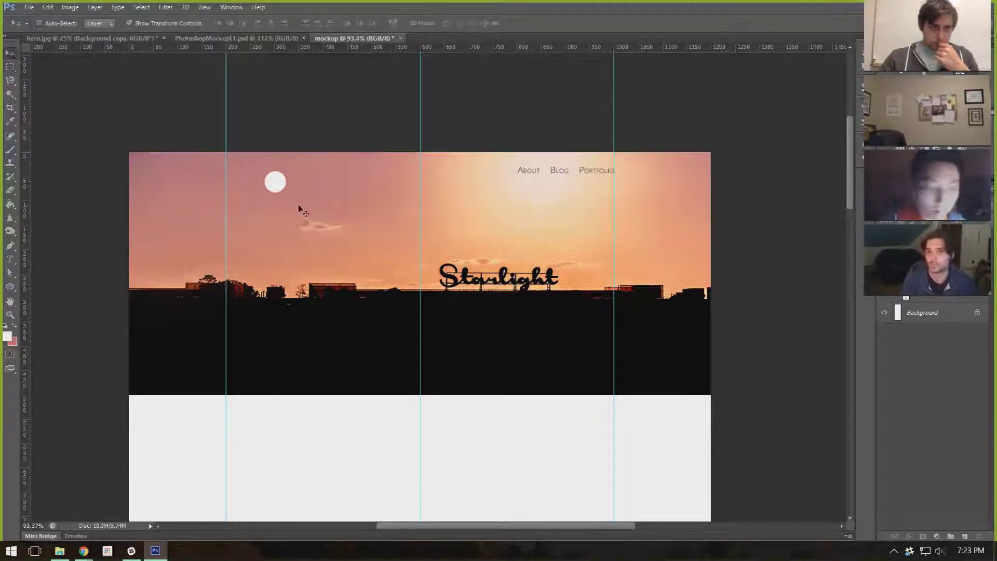
pyautogui.click(297, 206)
pyautogui.click(497, 209)
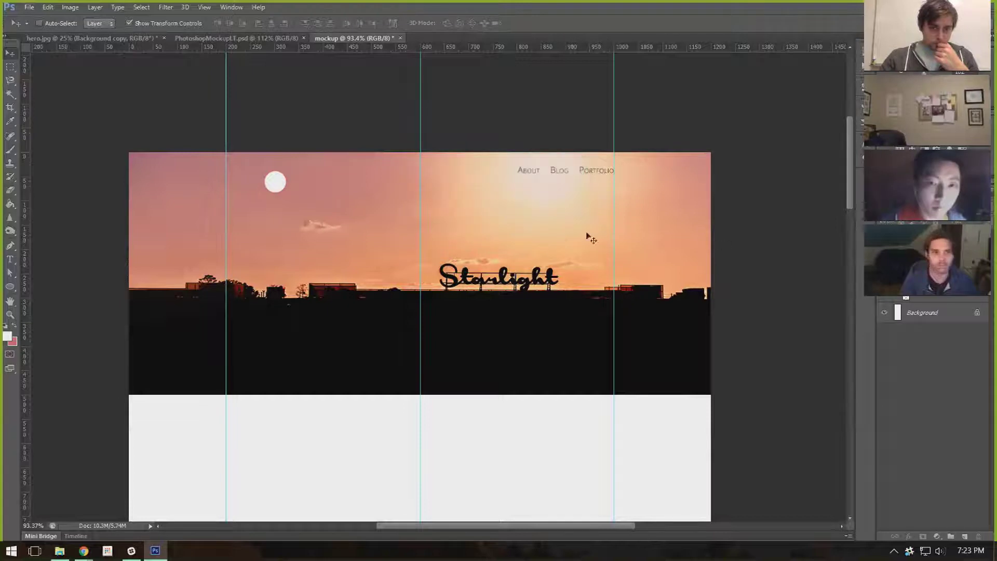
pyautogui.hotkey('alt', '.')
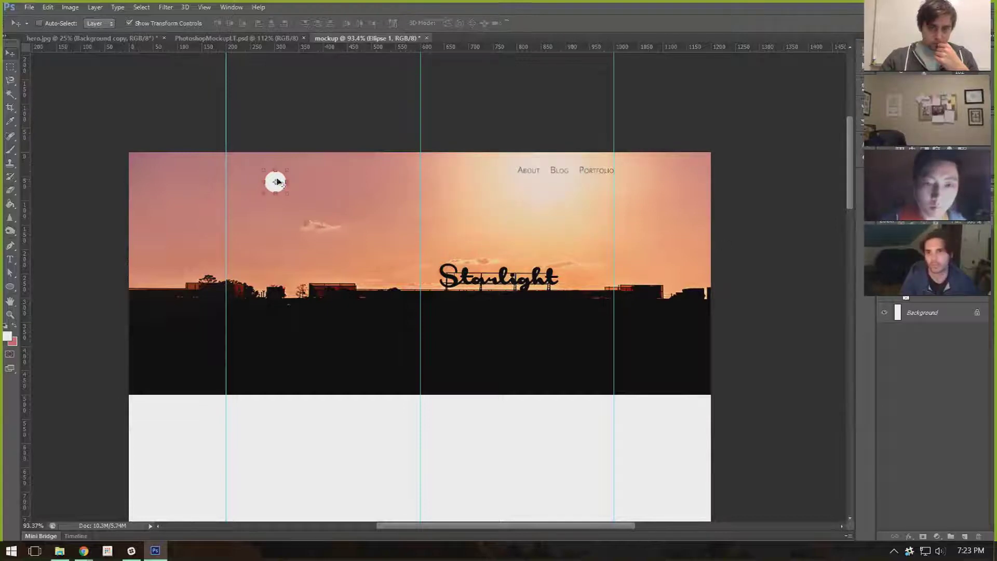
pyautogui.hotkey('ctrl', 't')
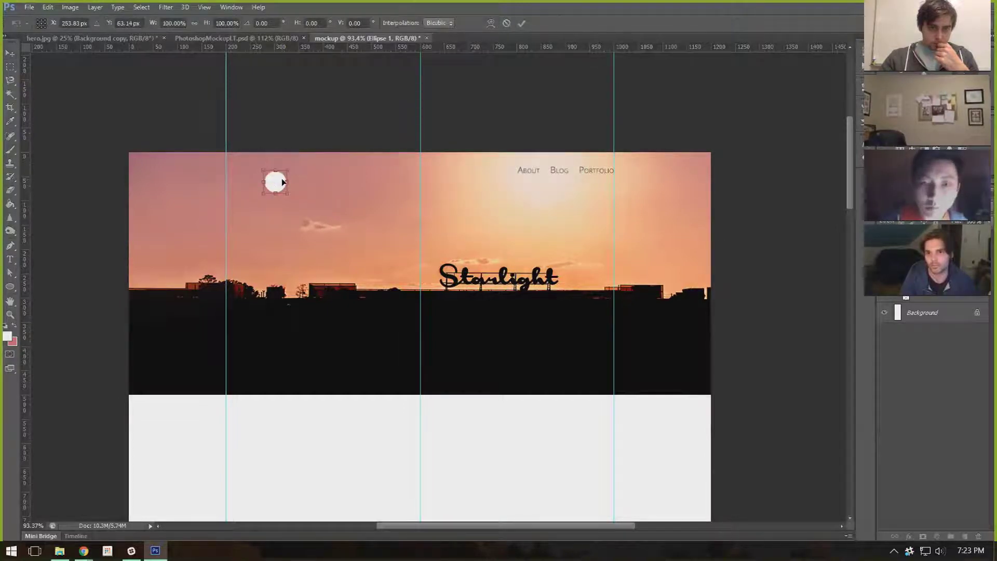
pyautogui.moveTo(285, 179); pyautogui.dragTo(247, 166)
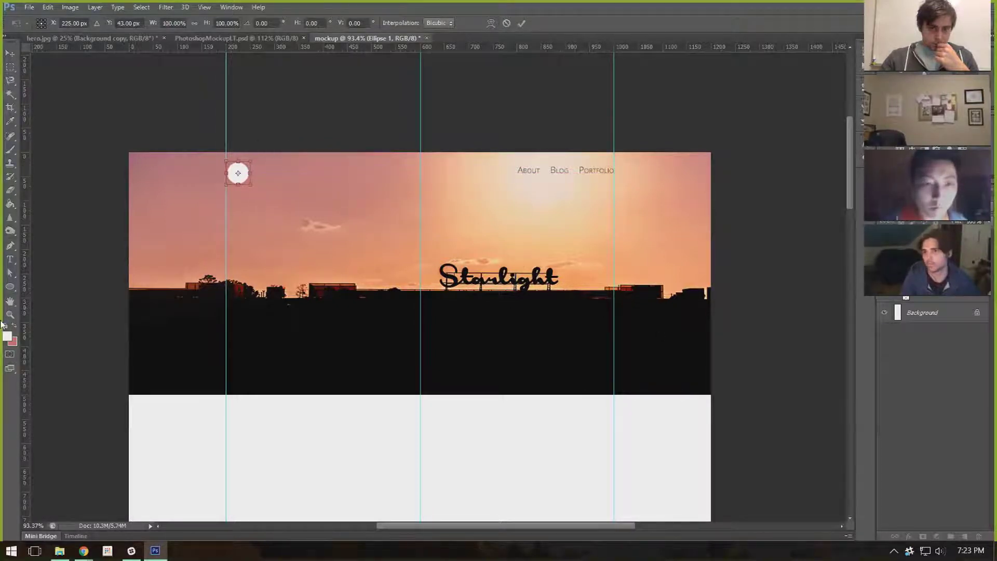
# Apply the circle's new position and draw a text box beside it.
pyautogui.click(10, 259)
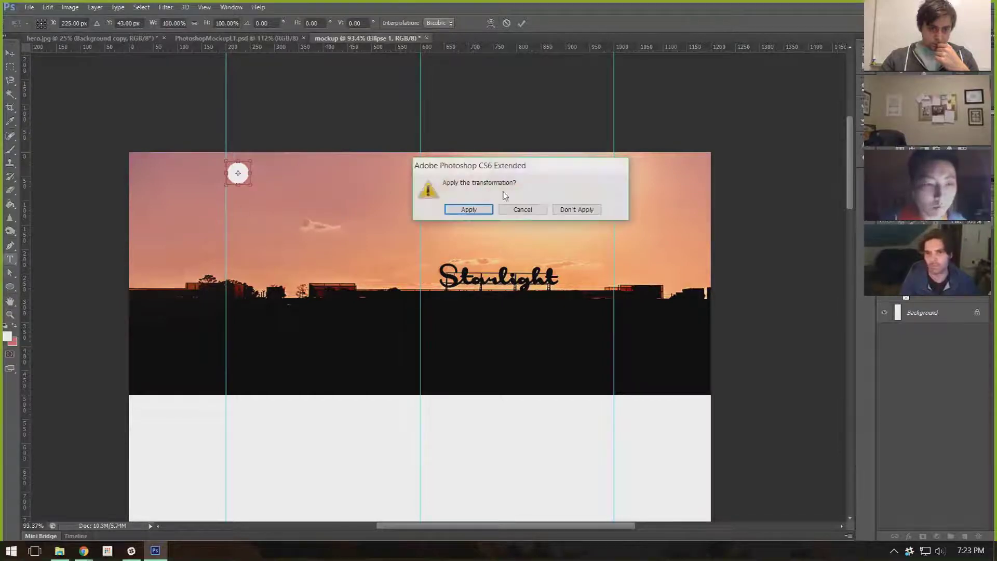
pyautogui.click(469, 209)
pyautogui.moveTo(260, 176); pyautogui.dragTo(317, 181)
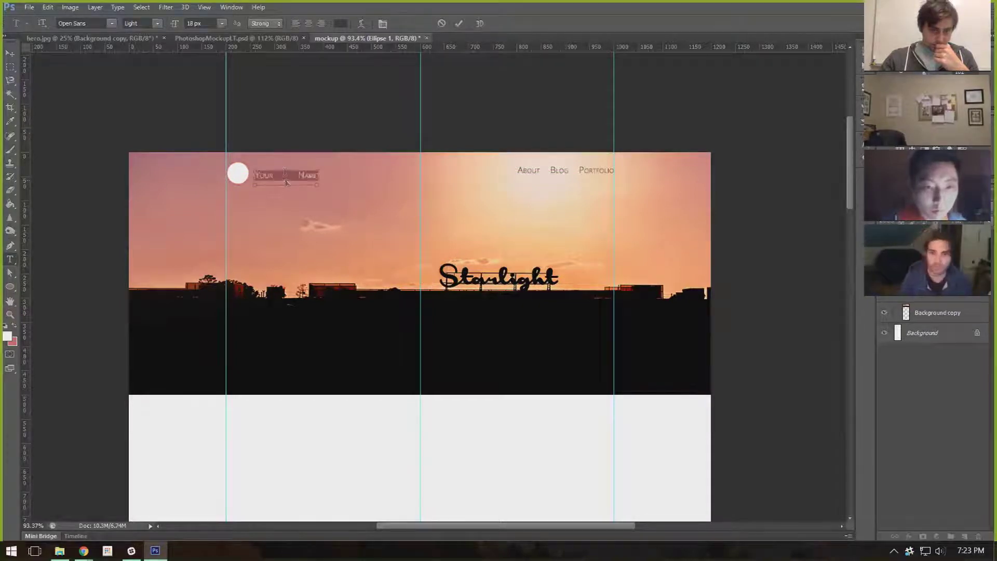
# Make the Your Name label white, centre-align it, and commit the text.
pyautogui.hotkey('ctrl', 't')
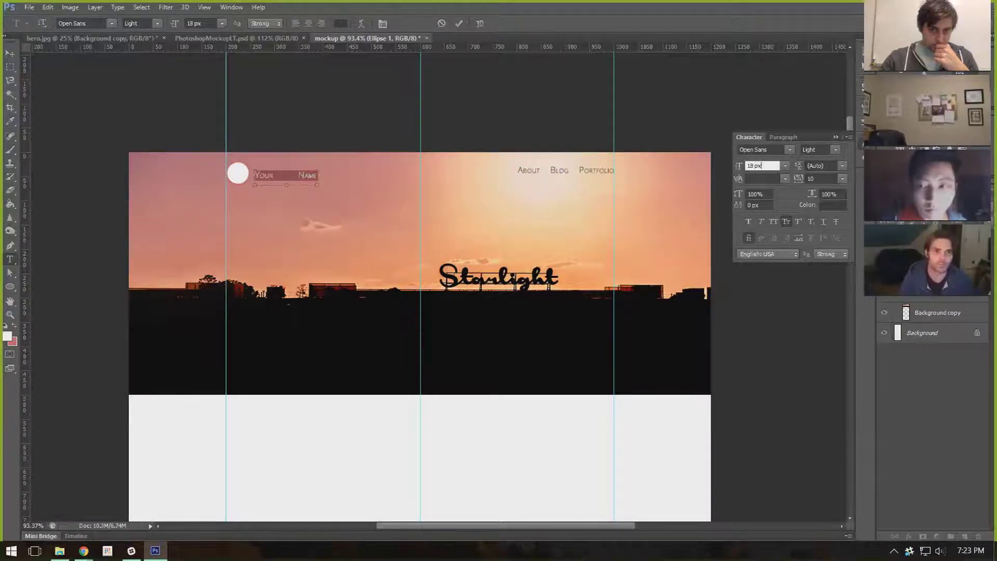
pyautogui.click(833, 205)
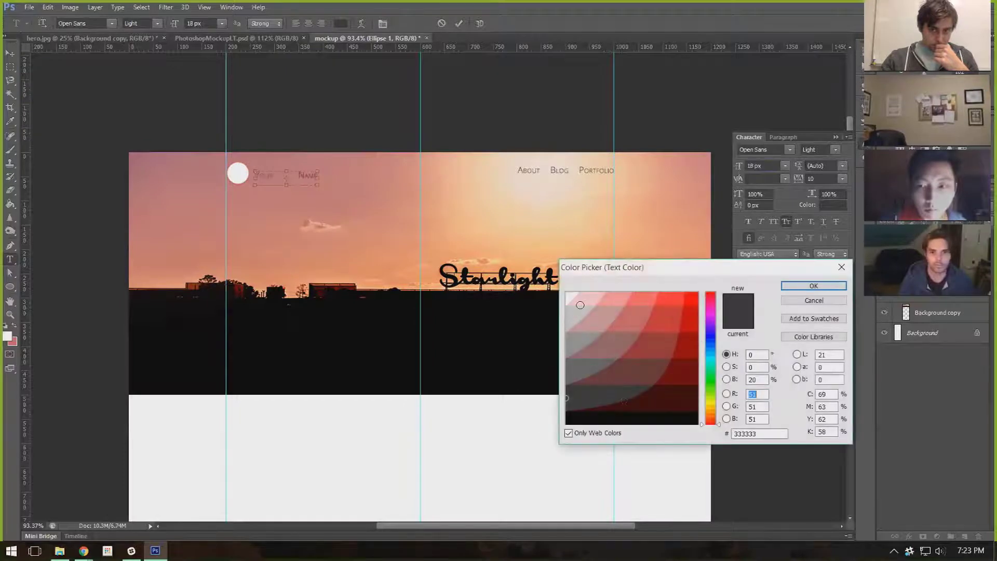
pyautogui.click(568, 296)
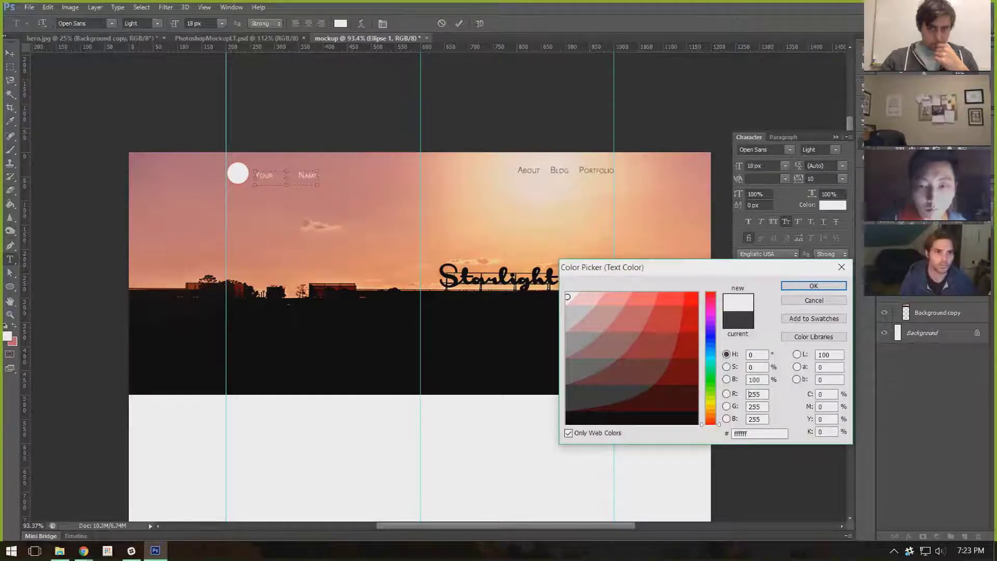
pyautogui.click(785, 137)
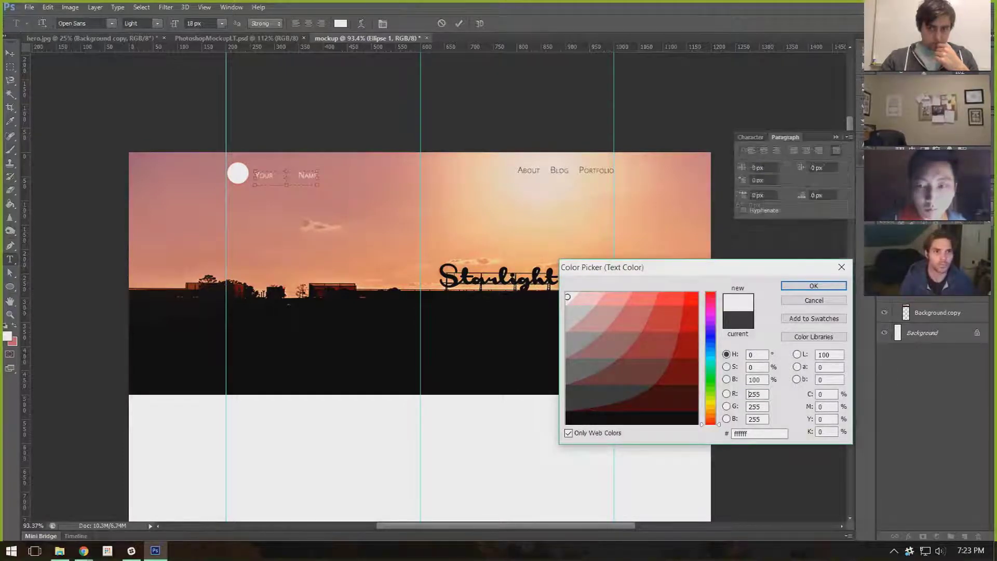
pyautogui.click(814, 285)
pyautogui.hotkey('ctrl', 'shift', 'l')
pyautogui.hotkey('ctrl', 'shift', 'c')
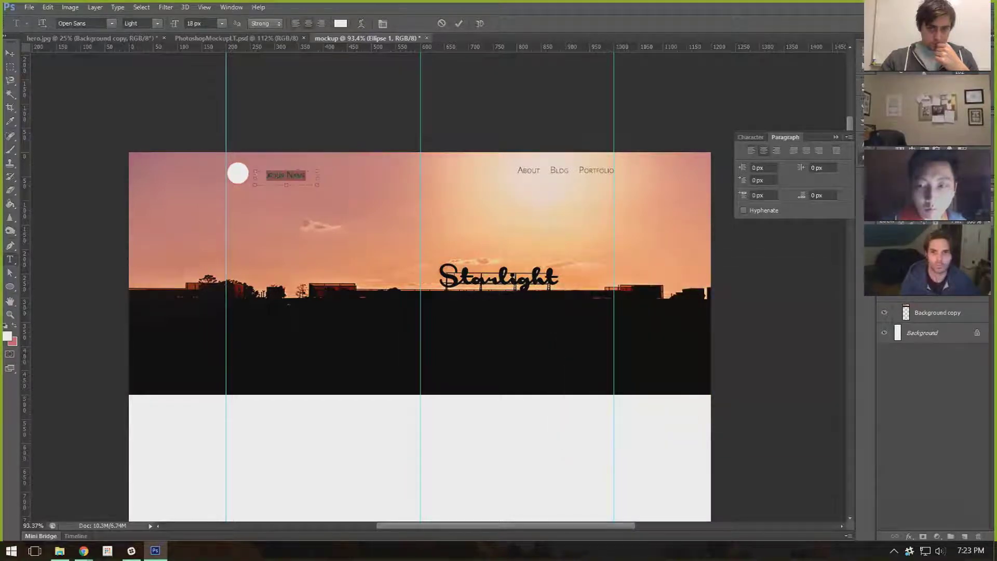
pyautogui.click(491, 240)
# Draw a text box below the Starlight sign and type 'Your Name'.
pyautogui.scroll(-2, 363, 231)
pyautogui.press('m')
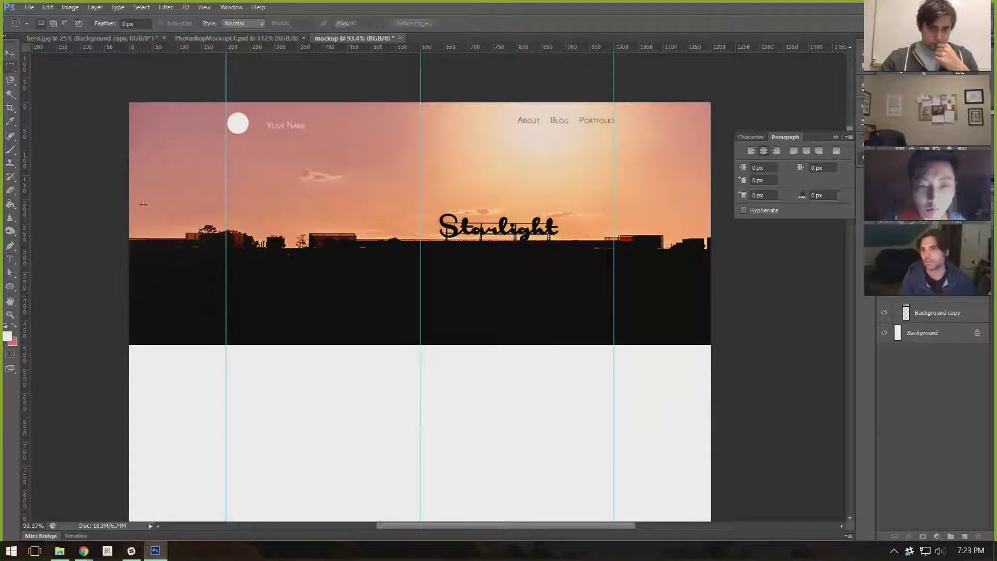
pyautogui.click(10, 258)
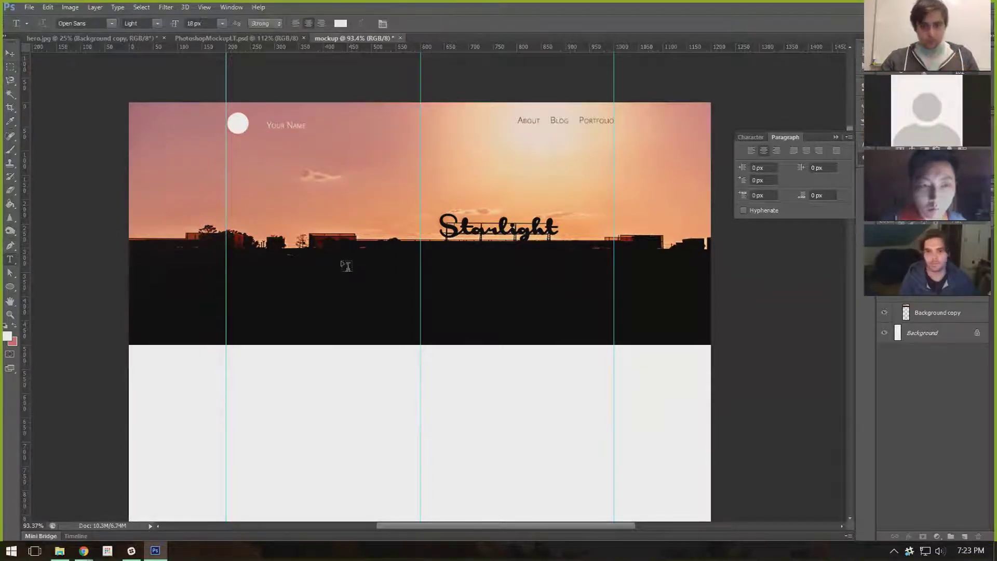
pyautogui.moveTo(336, 258); pyautogui.dragTo(535, 293)
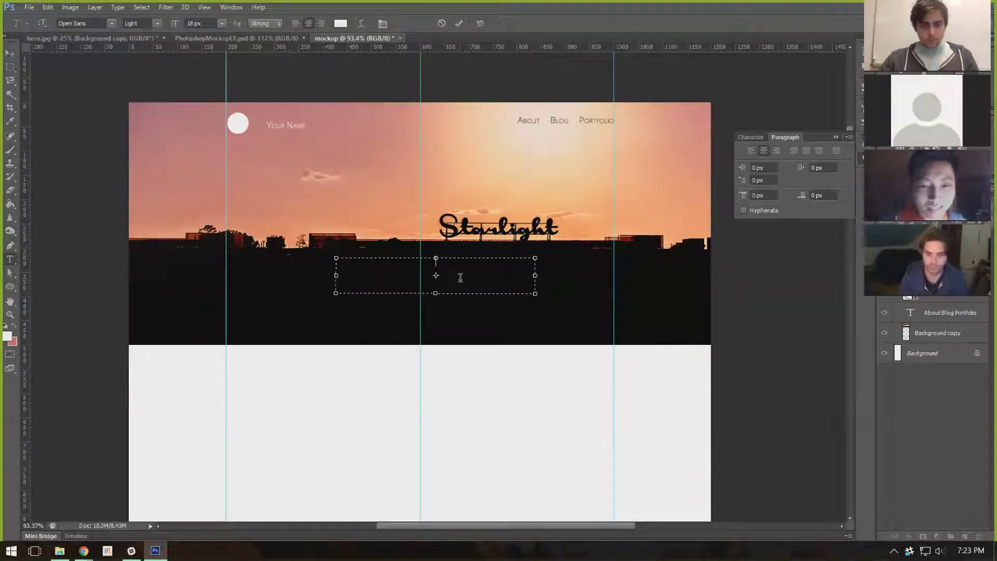
pyautogui.write('Your Name')
pyautogui.hotkey('ctrl', 'a')
pyautogui.write('Your Name')
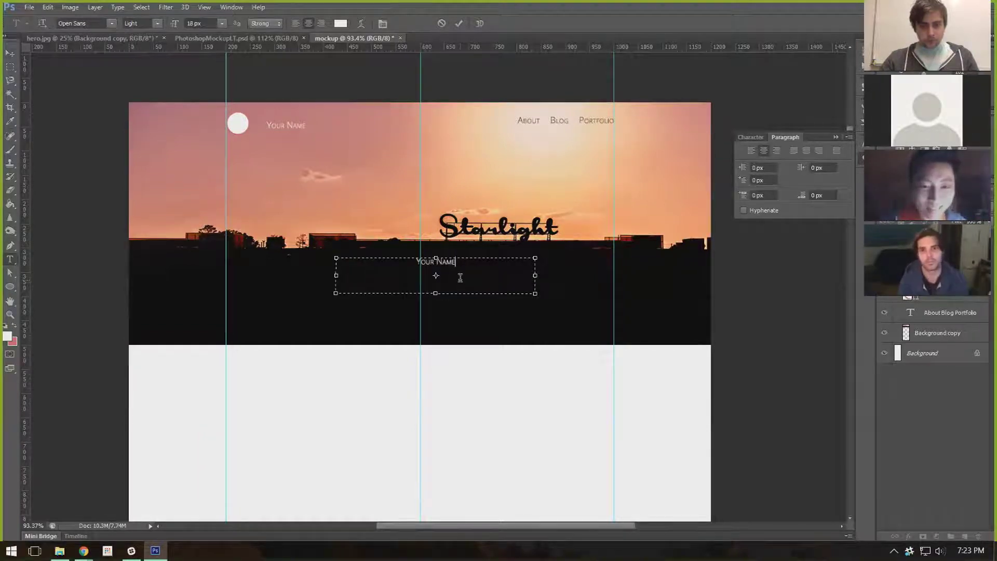
pyautogui.click(836, 150)
# Set the Your Name heading to 48 px, centre it, and commit.
pyautogui.click(748, 137)
pyautogui.hotkey('ctrl', 'a')
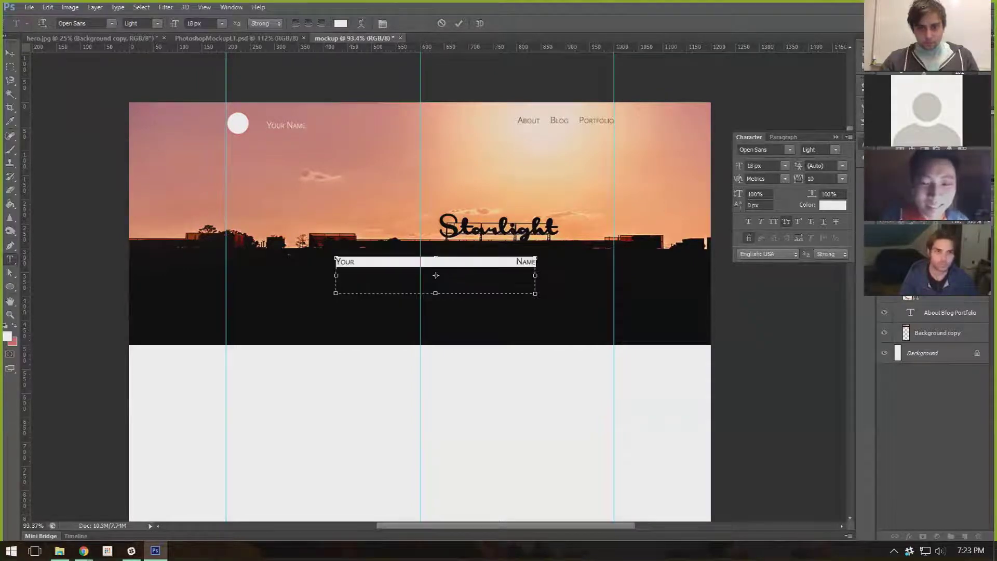
pyautogui.click(784, 165)
pyautogui.click(768, 332)
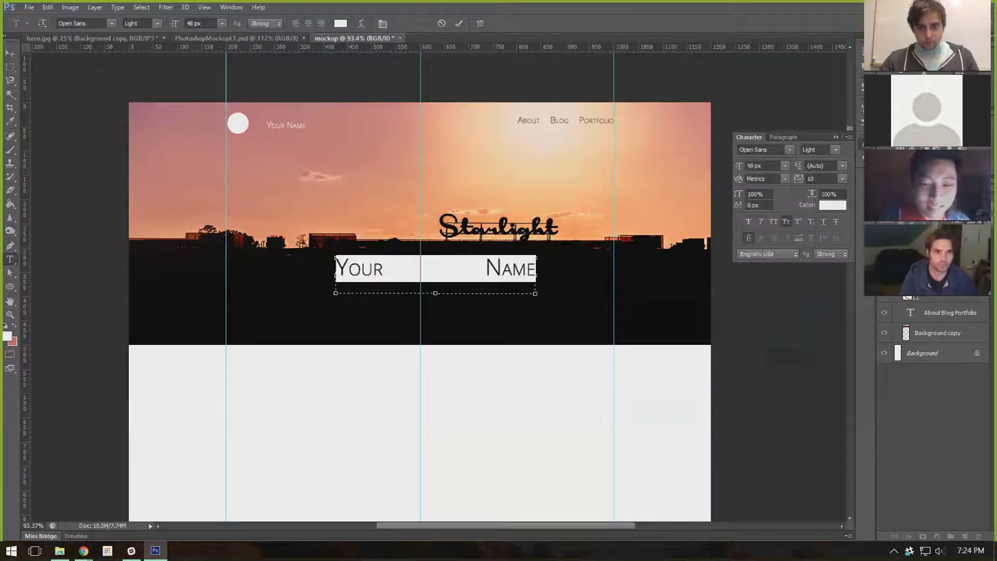
pyautogui.click(784, 137)
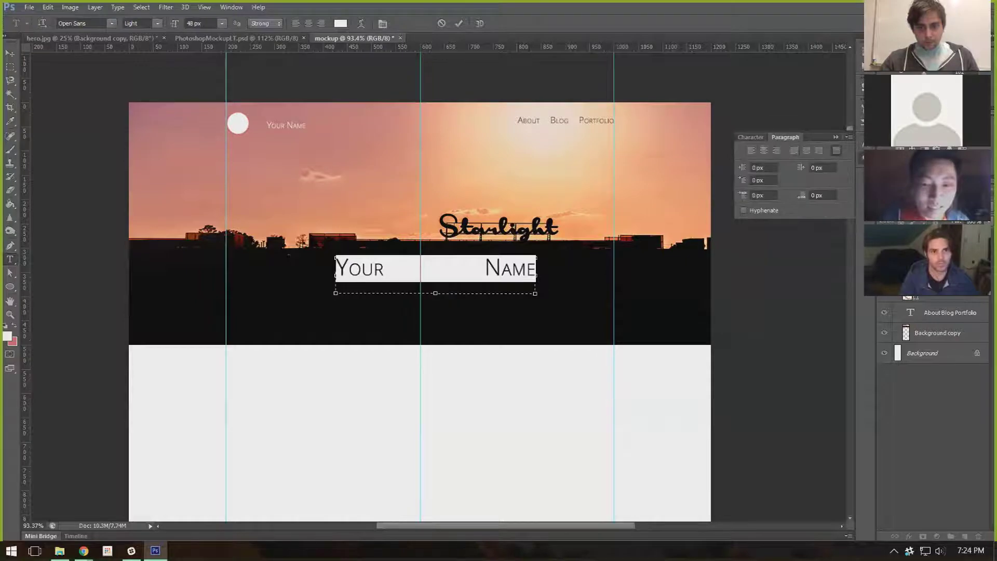
pyautogui.click(763, 150)
pyautogui.hotkey('ctrl', 'Return')
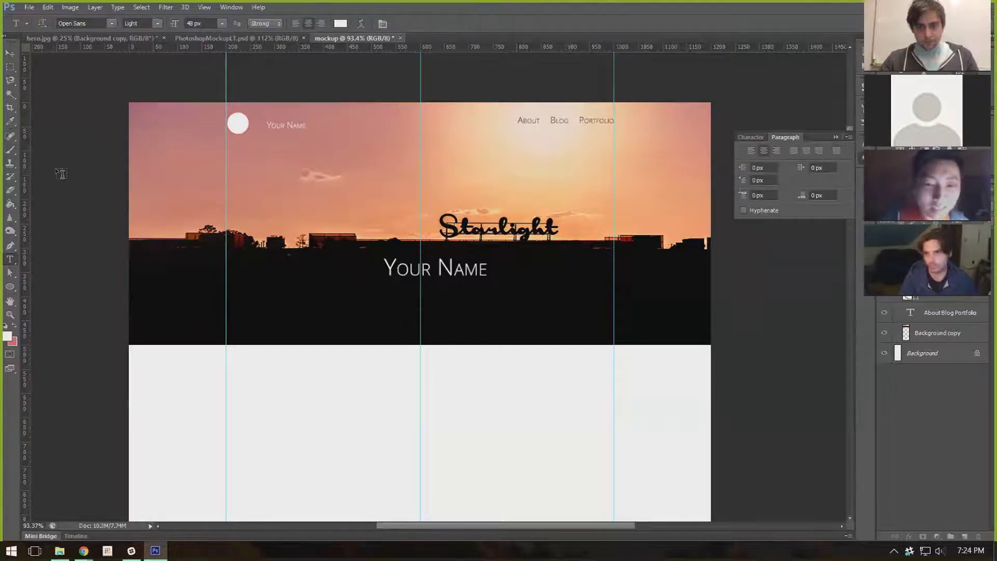
# Move the Your Name heading lower, centred in the dark band of the header.
pyautogui.press('v')
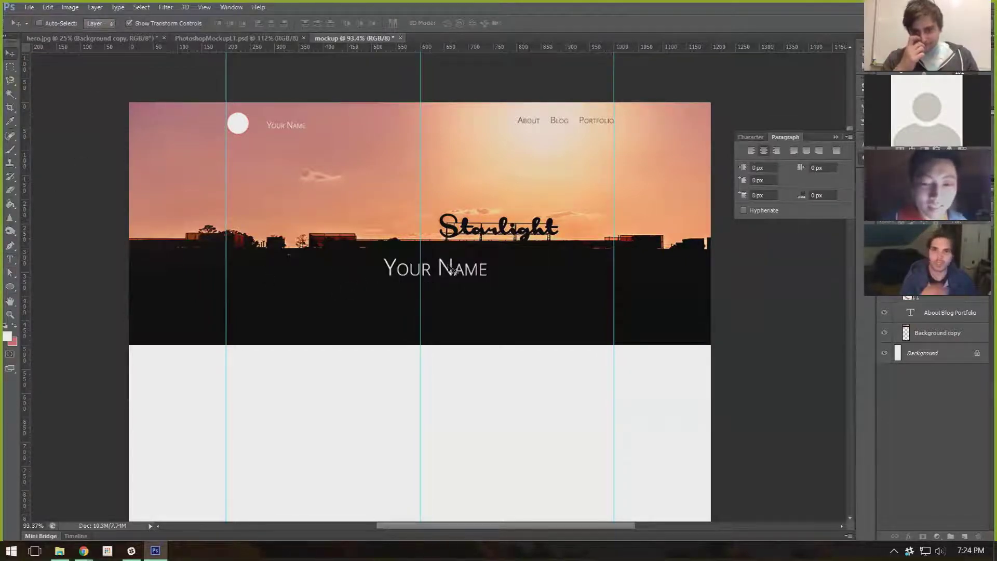
pyautogui.click(457, 275)
pyautogui.press('Return')
pyautogui.keyDown('ctrl'); pyautogui.click(479, 282); pyautogui.keyUp('ctrl')
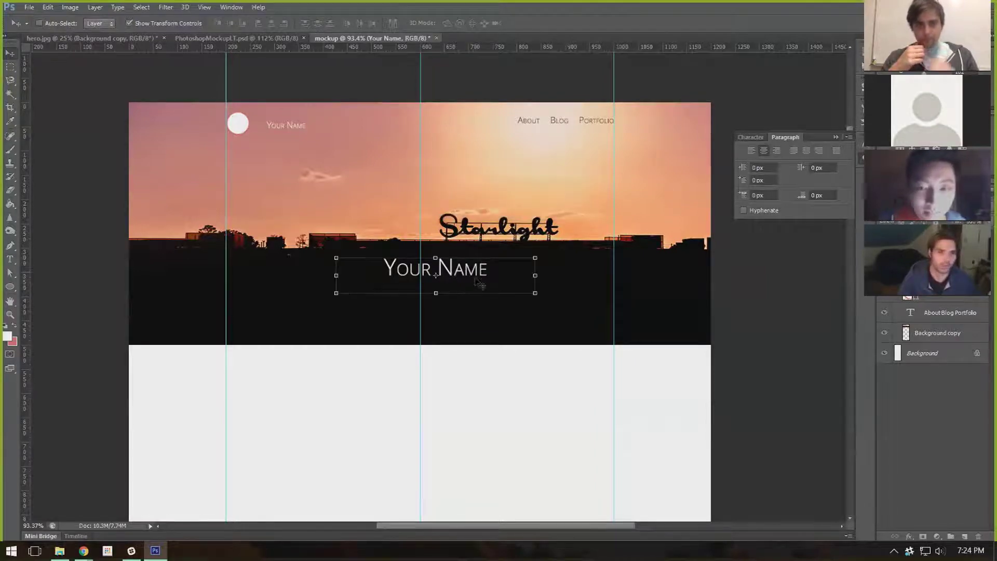
pyautogui.moveTo(502, 276); pyautogui.dragTo(492, 294)
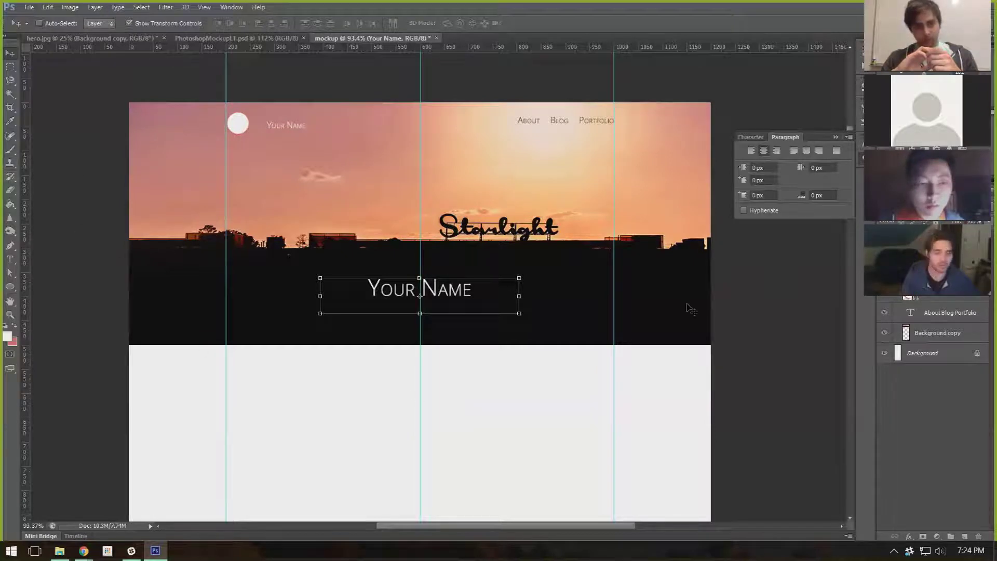
# Add a 'Developer // Writer //Creative' tagline text box beneath the Your Name heading.
pyautogui.click(10, 261)
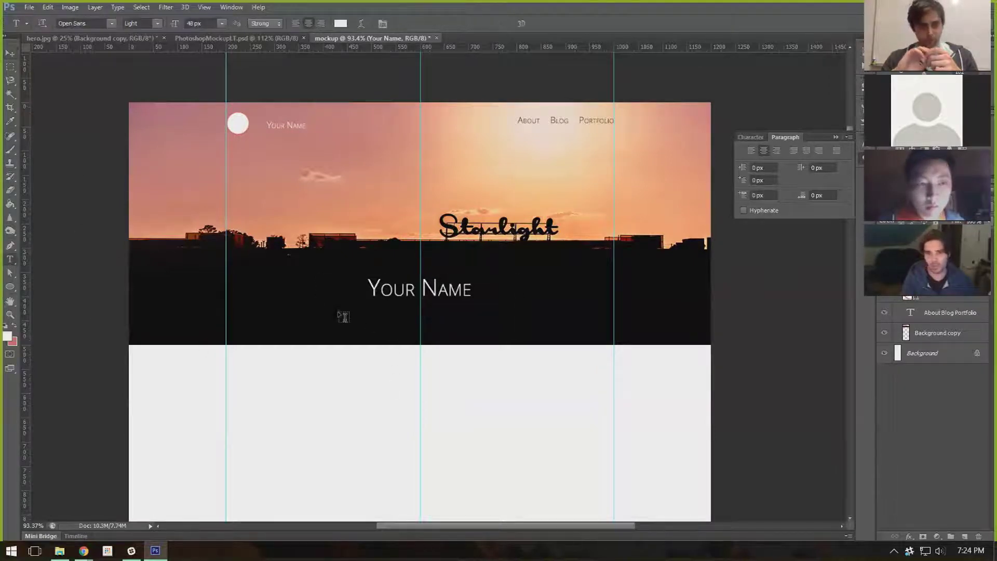
pyautogui.moveTo(329, 308); pyautogui.dragTo(494, 329)
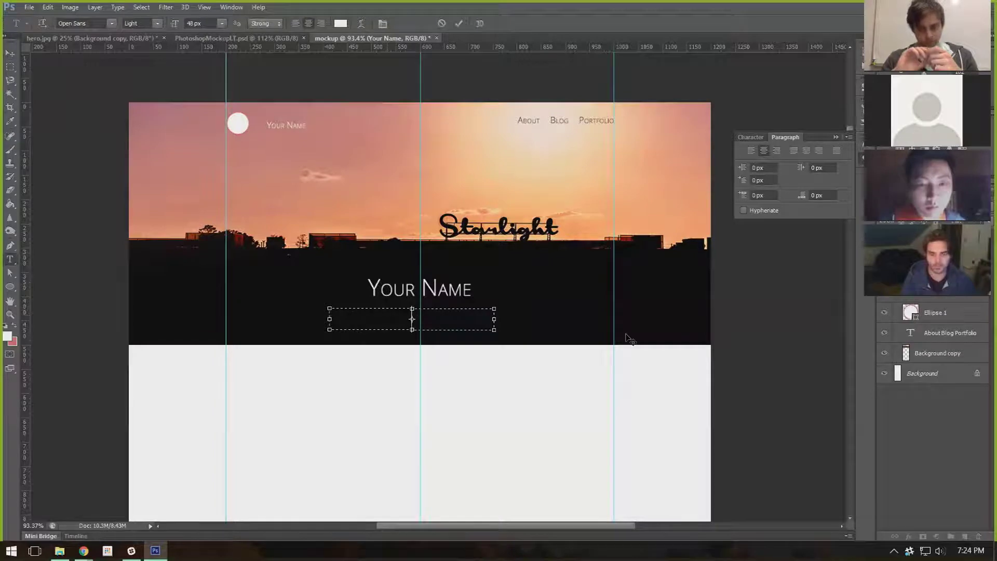
pyautogui.write('Develo')
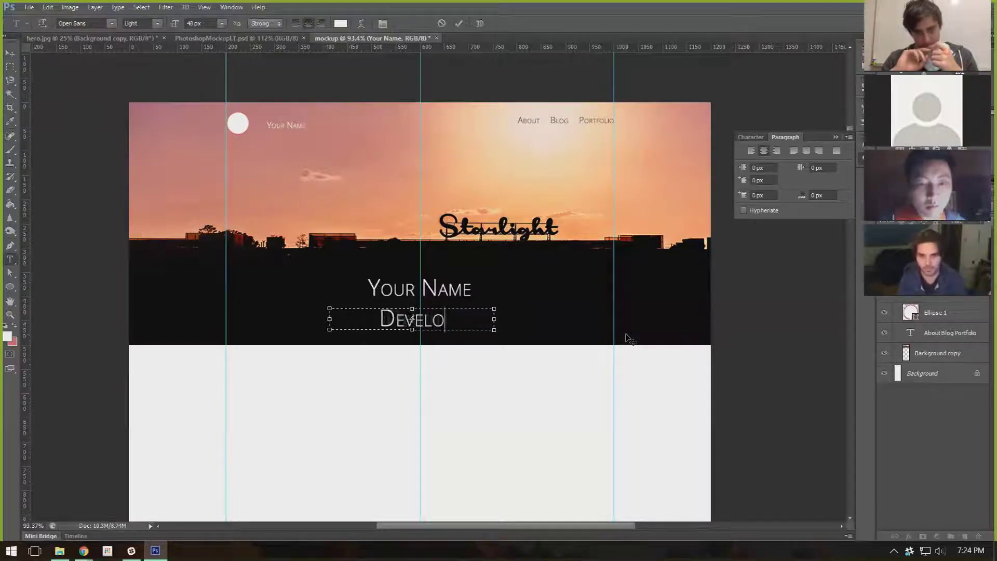
pyautogui.write('per // W')
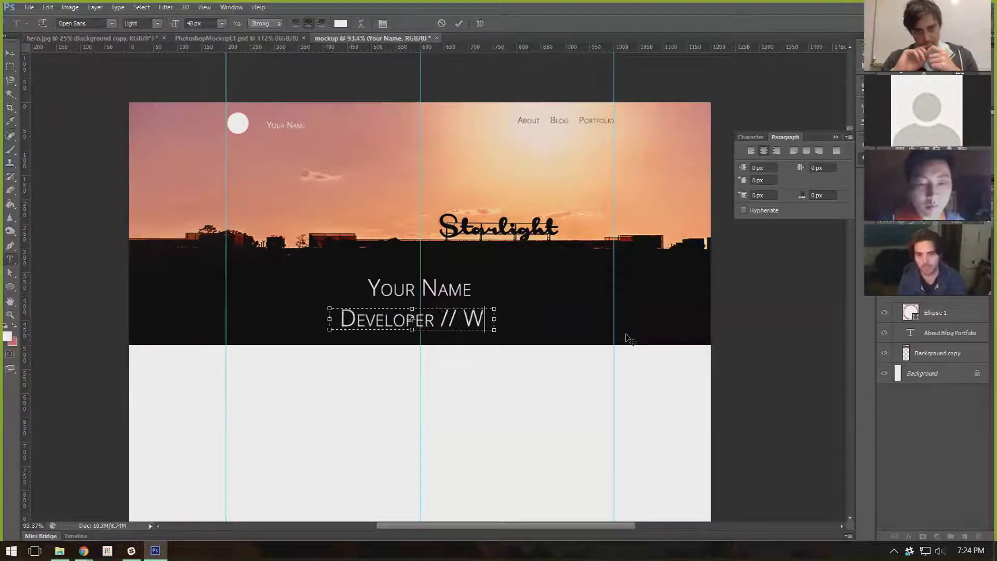
pyautogui.write('ir')
pyautogui.press('BackSpace')
pyautogui.press('BackSpace')
pyautogui.press('BackSpace')
pyautogui.press('BackSpace')
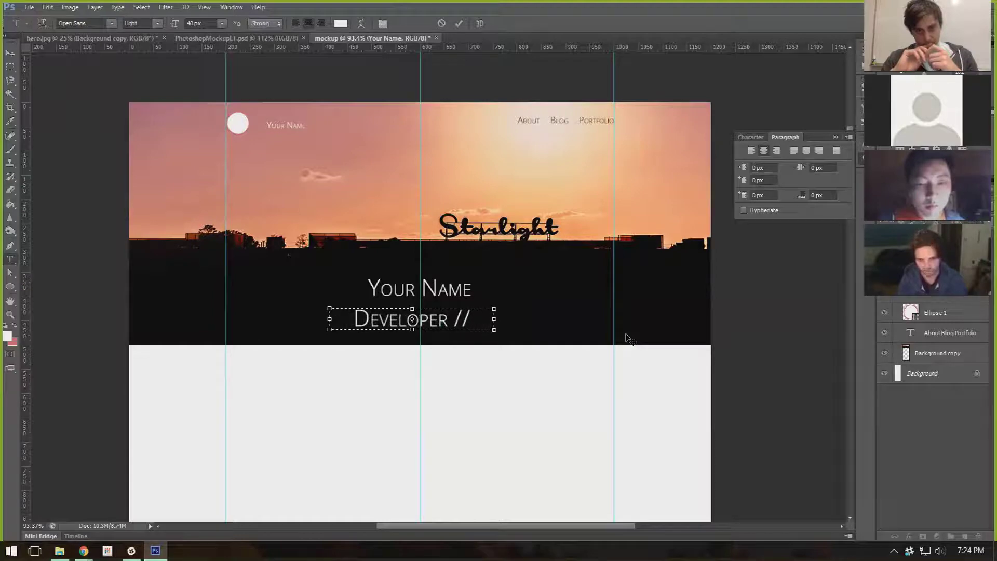
pyautogui.hotkey('ctrl', 'Return')
pyautogui.hotkey('ctrl', 's')
pyautogui.click(668, 327)
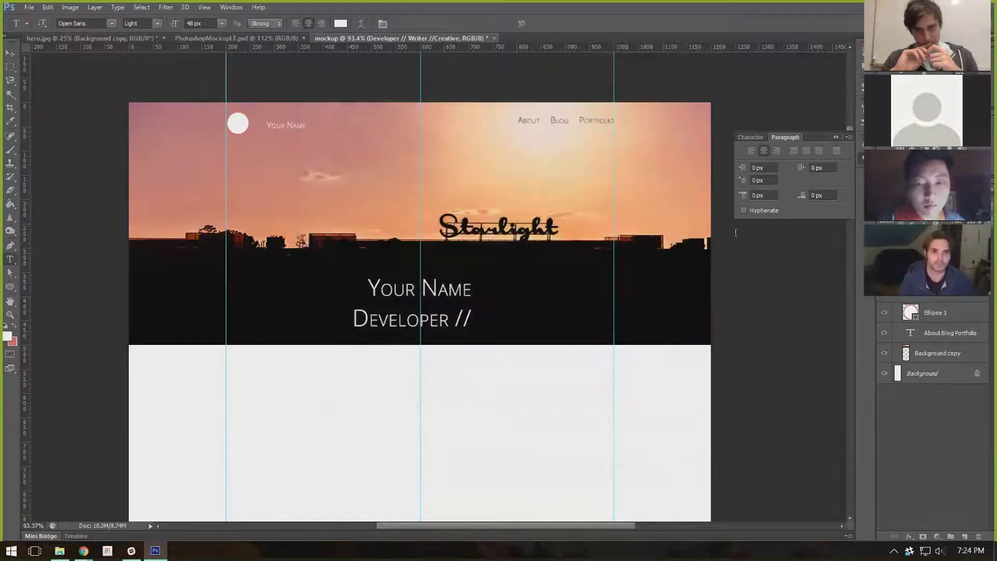
# Set the tagline's font size to 14 px in the Character panel.
pyautogui.click(455, 316)
pyautogui.hotkey('ctrl', 'a')
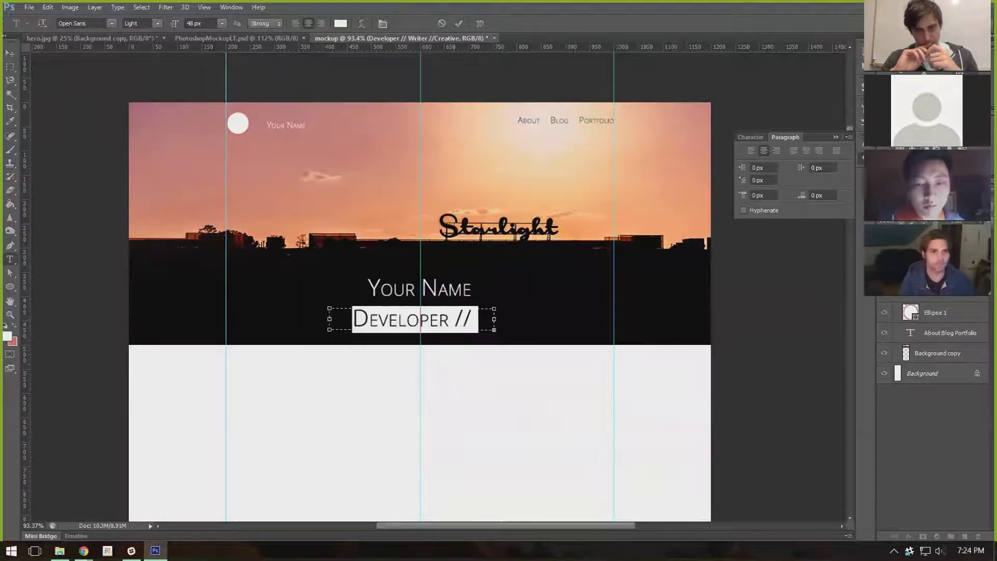
pyautogui.hotkey('ctrl', 't')
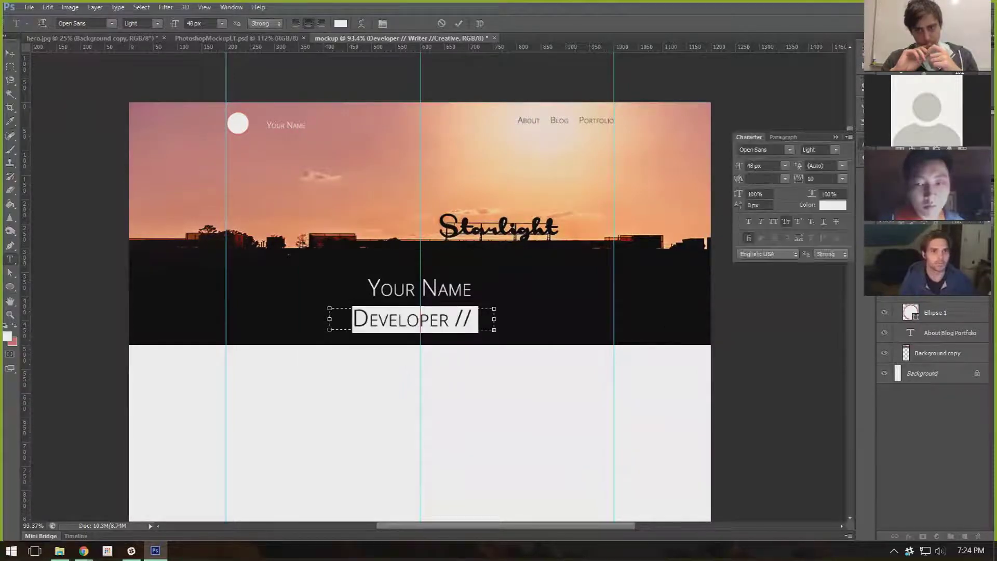
pyautogui.click(784, 165)
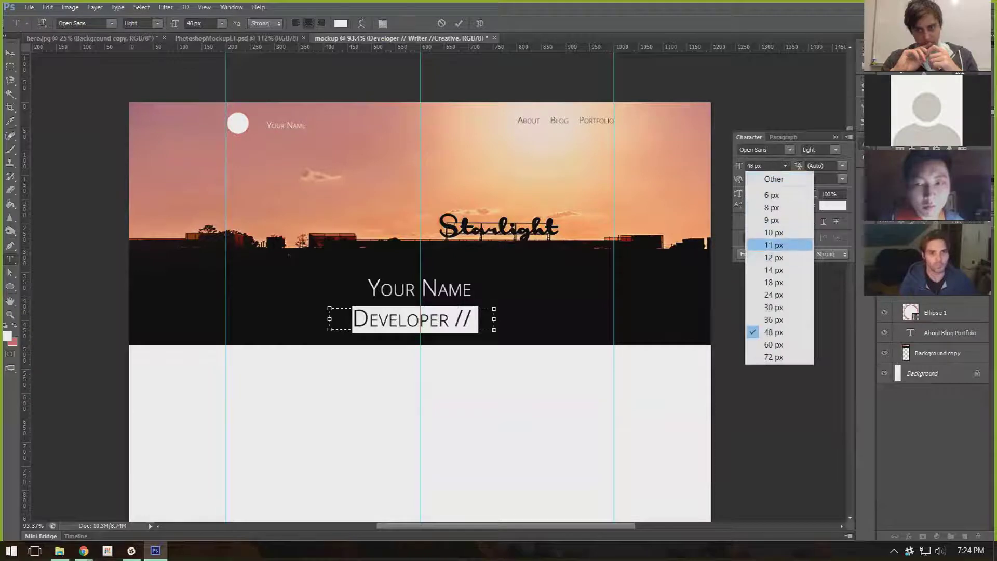
pyautogui.click(769, 258)
pyautogui.click(785, 165)
pyautogui.click(770, 270)
pyautogui.hotkey('ctrl', 'Return')
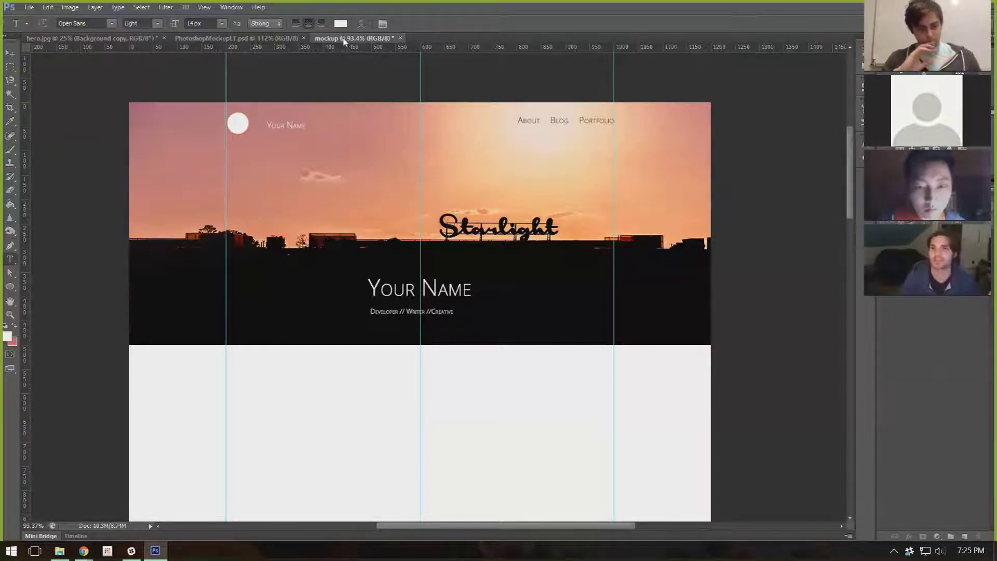
# Switch to PhotoshopMockupLT.psd and zoom out until the whole page fits.
pyautogui.click(230, 40)
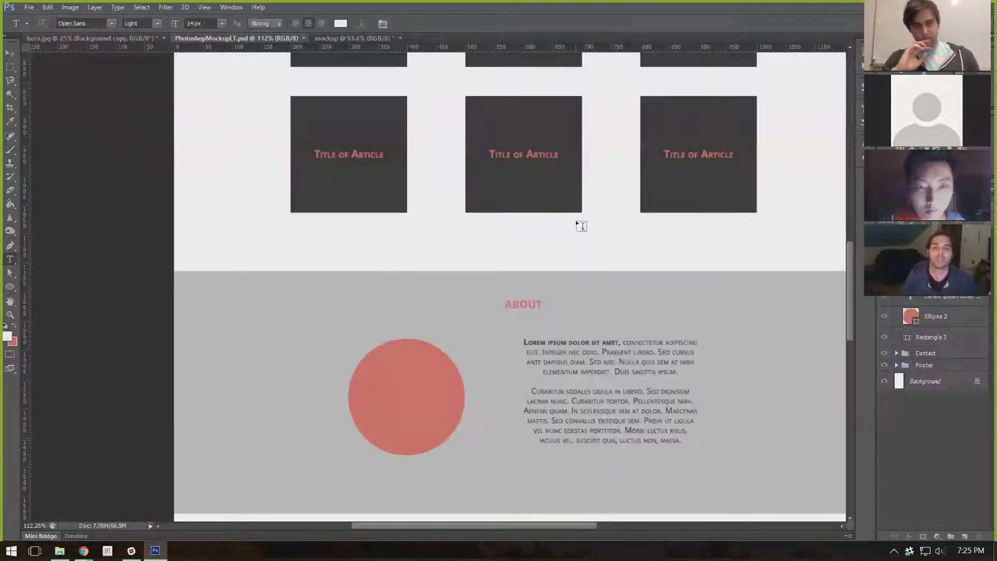
pyautogui.scroll(-4, 575, 218)
pyautogui.scroll(-2, 599, 219)
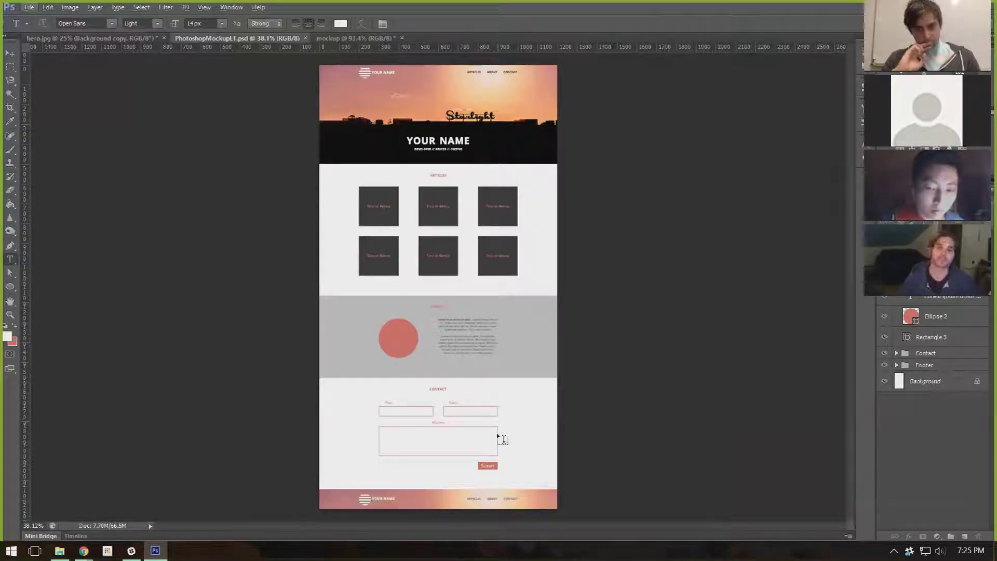
pyautogui.click(10, 54)
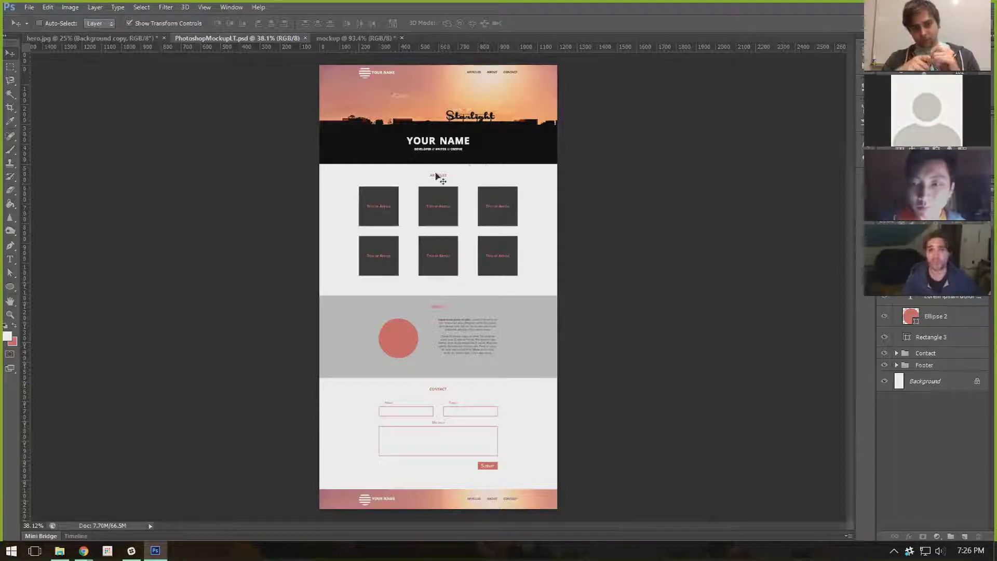
pyautogui.scroll(6, 452, 229)
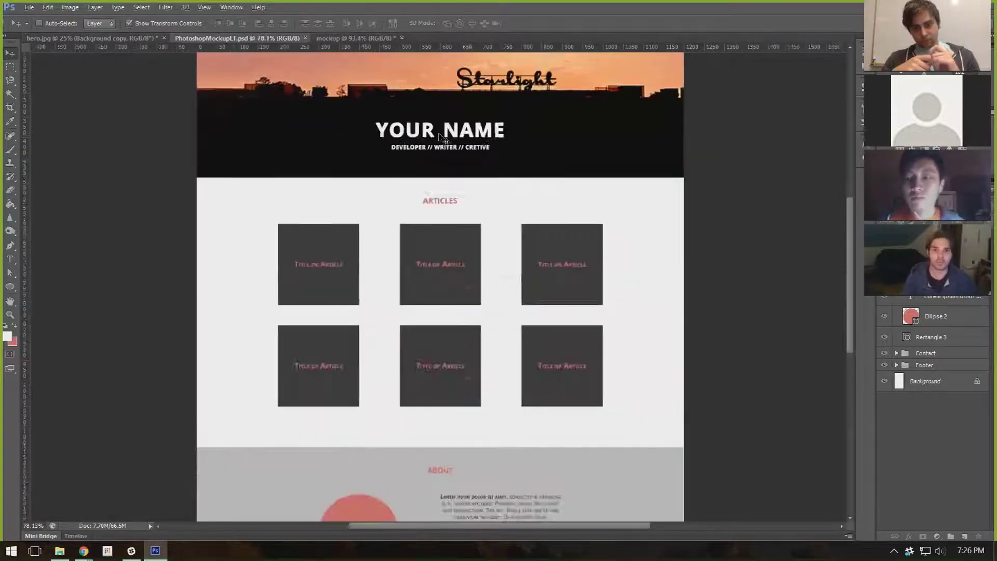
pyautogui.scroll(2, 455, 193)
pyautogui.scroll(-3, 454, 193)
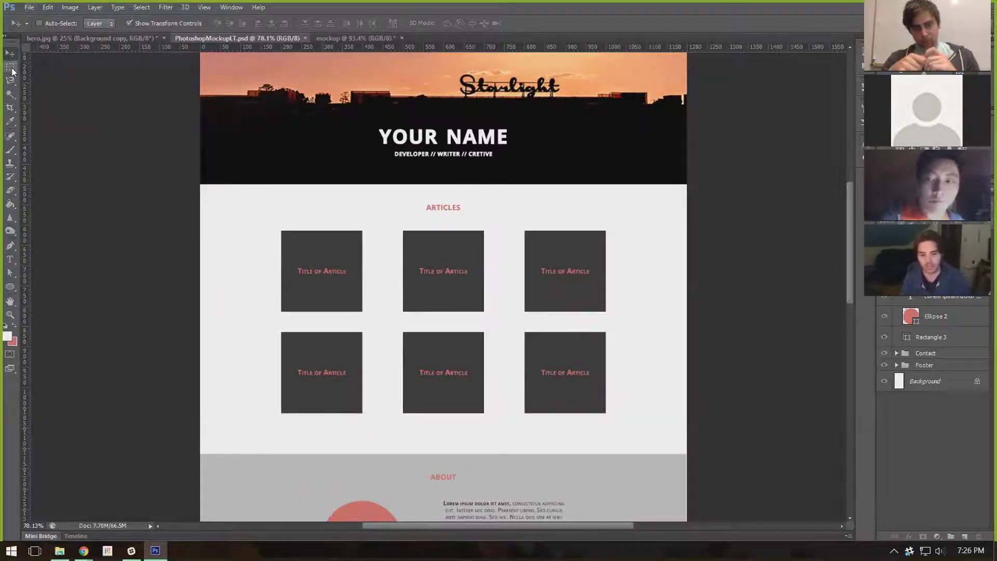
pyautogui.hotkey('ctrl', ';')
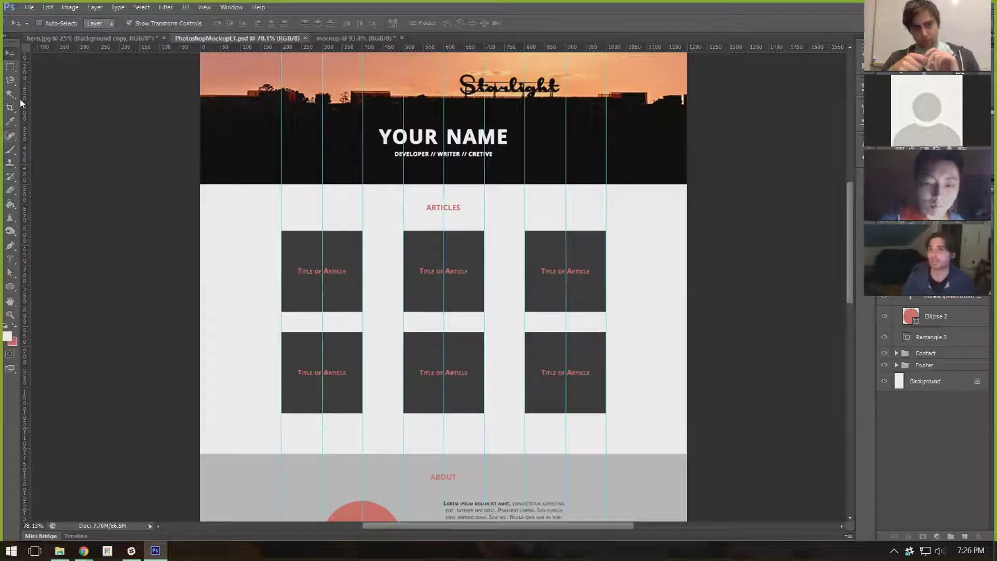
pyautogui.click(10, 68)
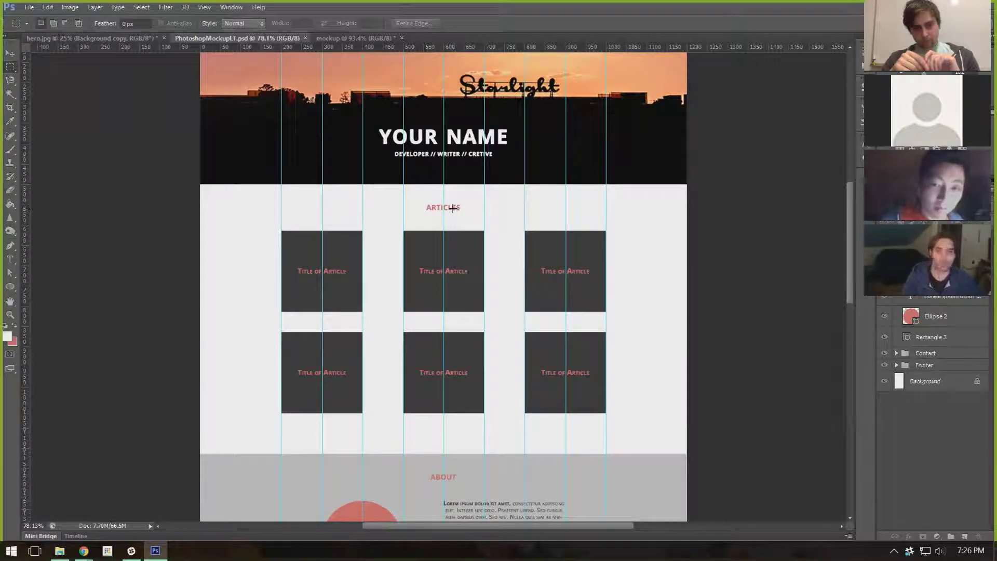
pyautogui.moveTo(451, 184); pyautogui.dragTo(450, 207)
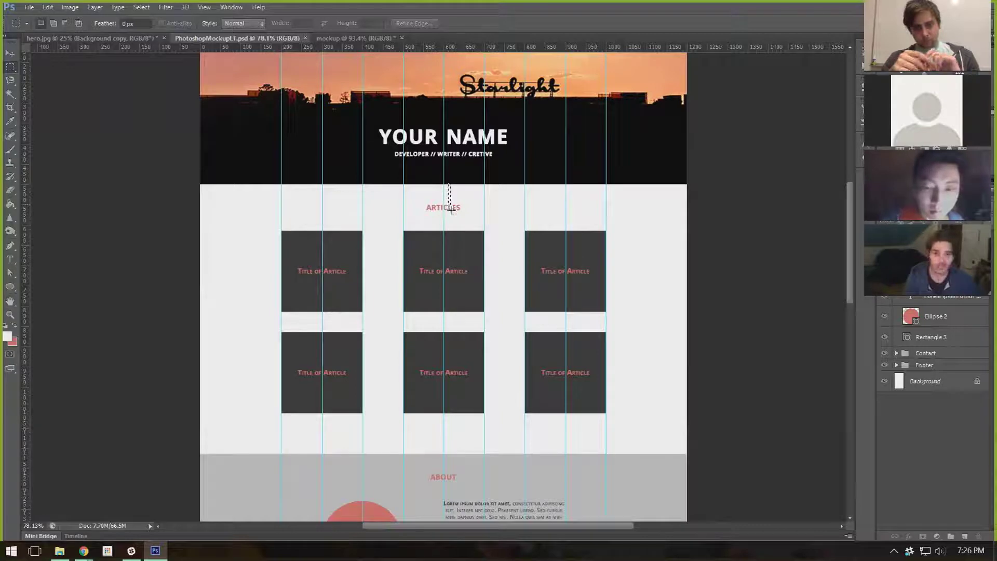
pyautogui.moveTo(451, 210); pyautogui.dragTo(450, 231)
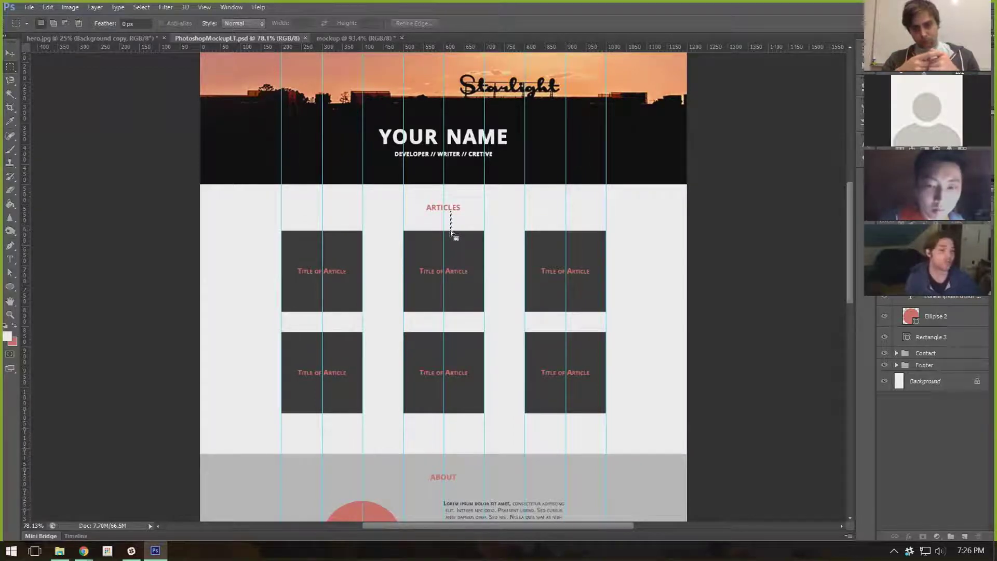
pyautogui.moveTo(281, 232); pyautogui.dragTo(361, 313)
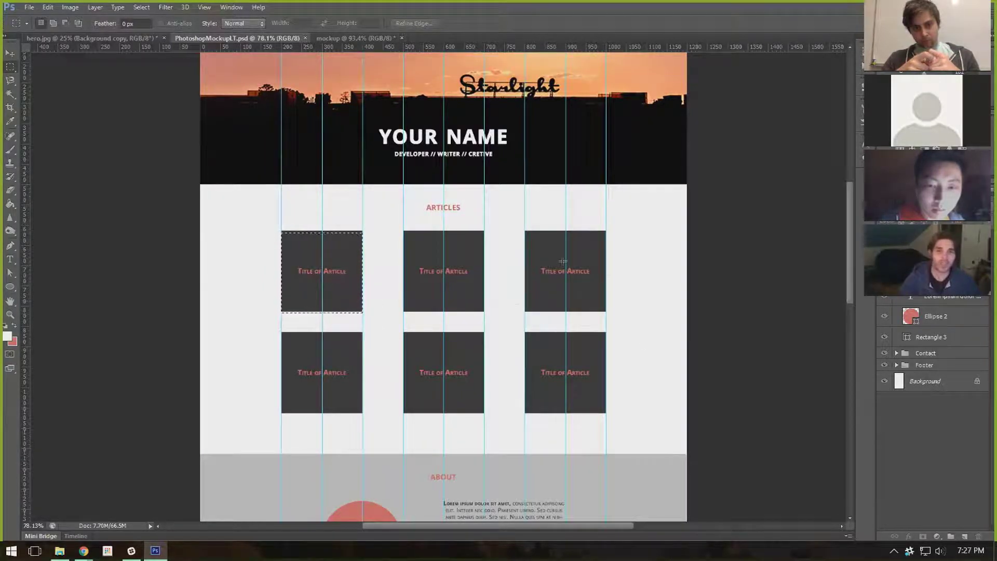
pyautogui.scroll(3, 642, 305)
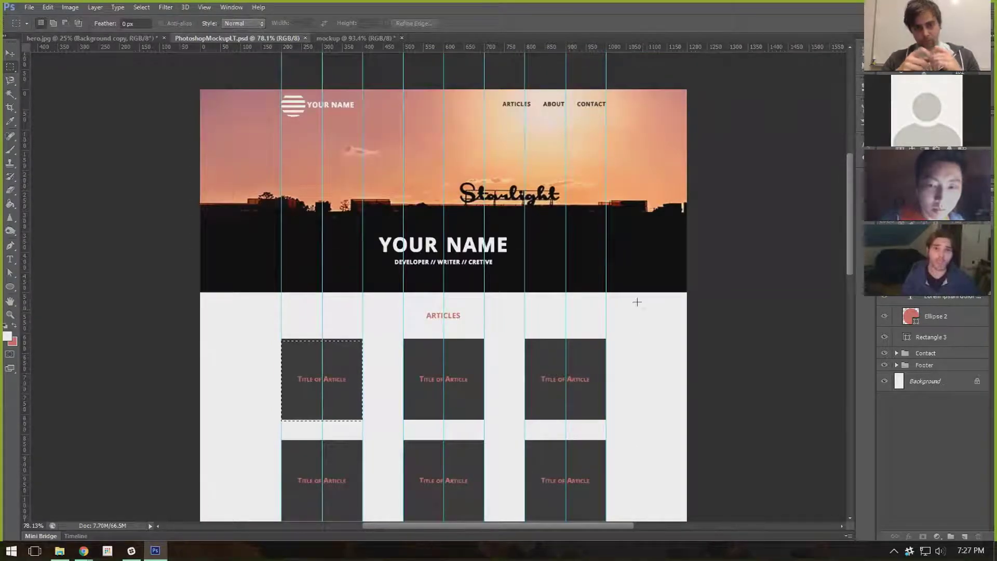
pyautogui.scroll(-2, 498, 235)
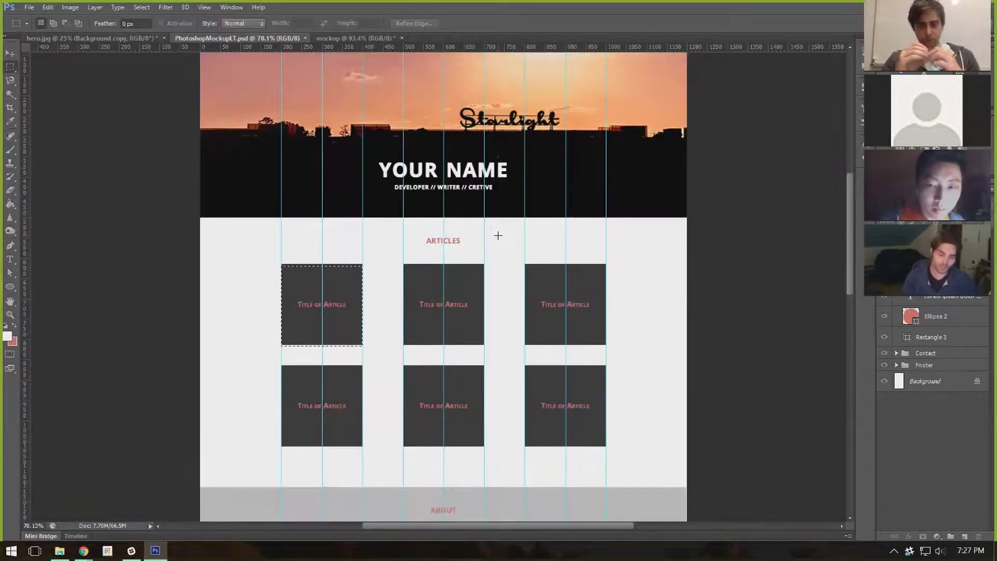
pyautogui.scroll(-2, 497, 232)
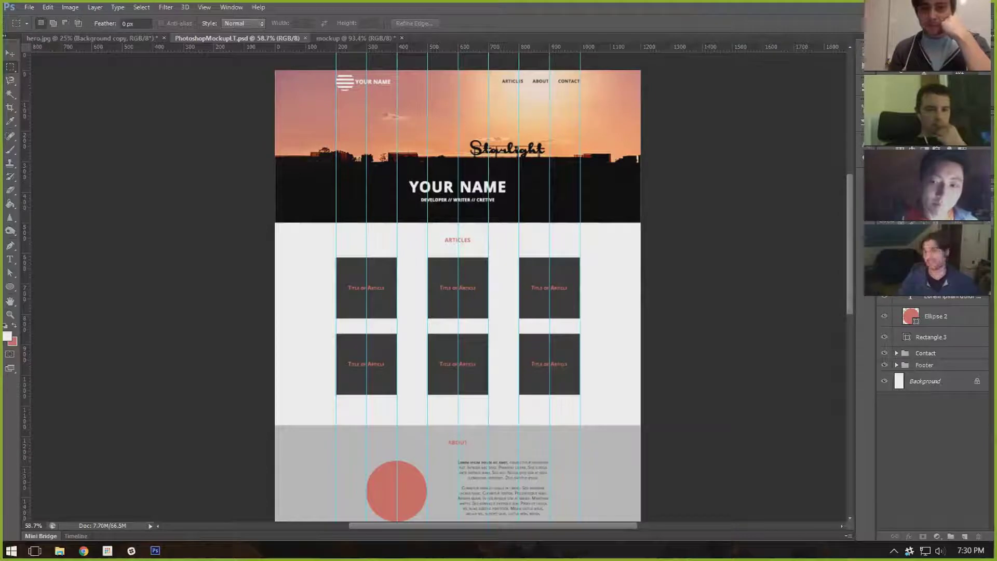
# Marquee-select the first article box area and switch to the Ellipse Tool.
pyautogui.moveTo(336, 258); pyautogui.dragTo(396, 319)
pyautogui.scroll(-3, 932, 364)
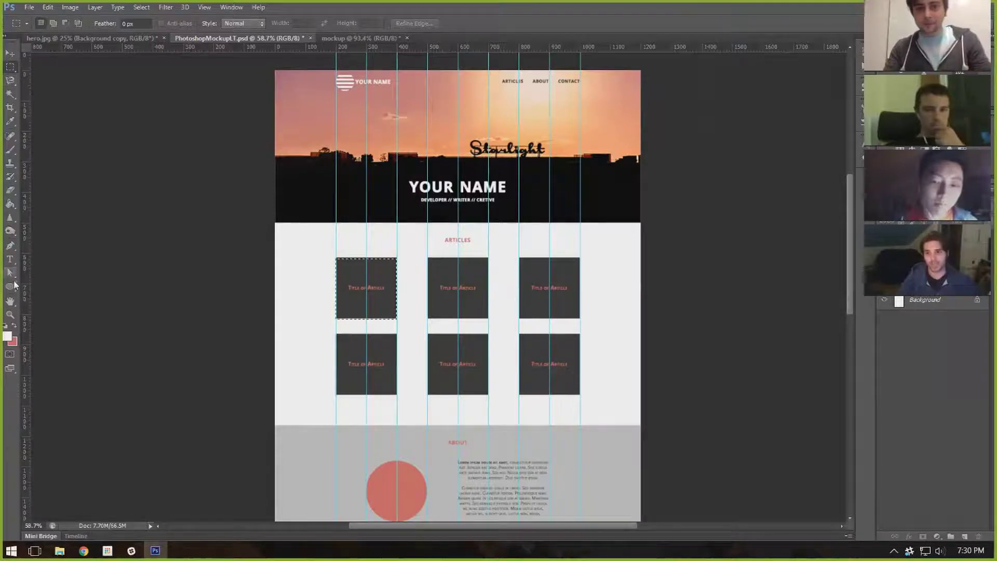
pyautogui.click(14, 287)
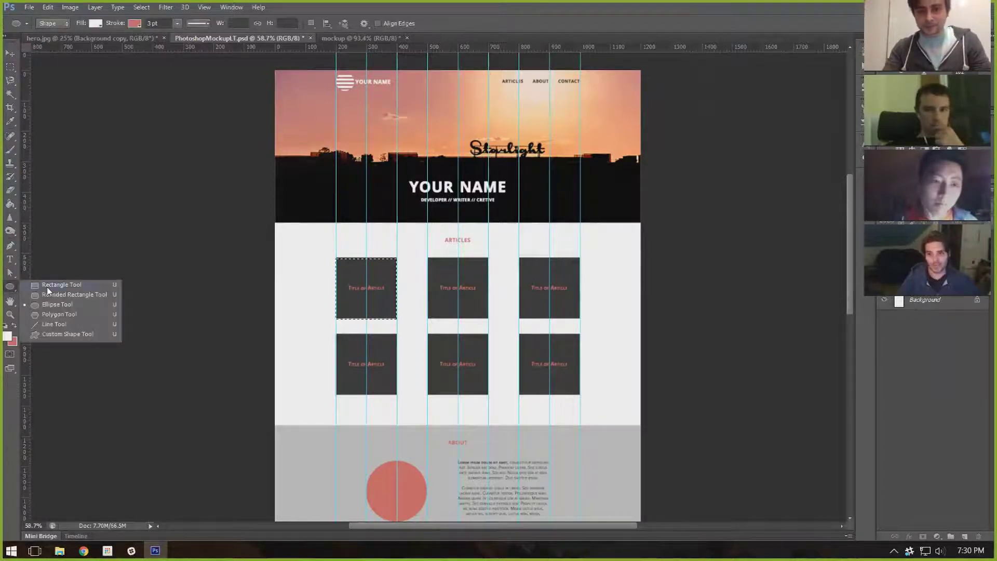
pyautogui.scroll(-5, 396, 389)
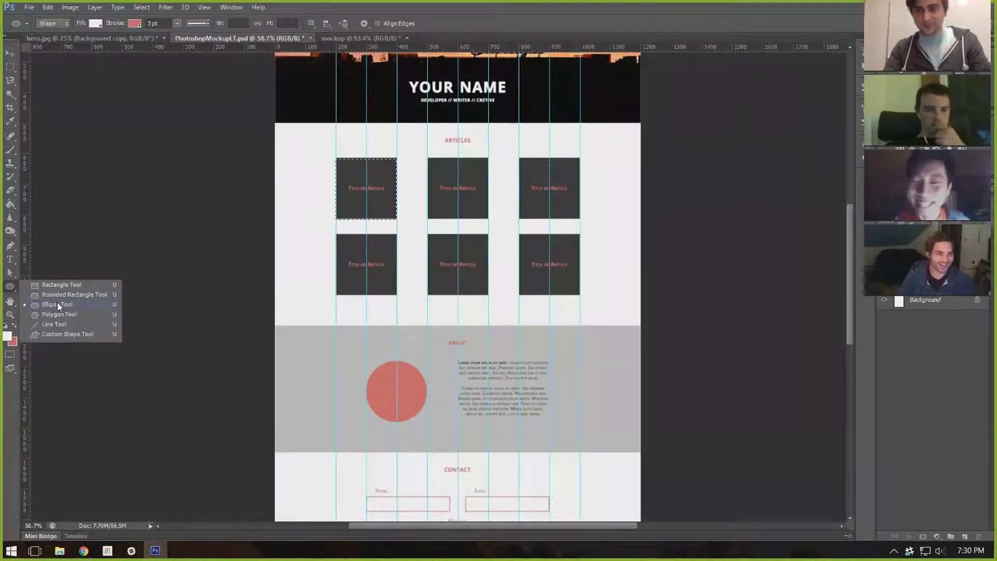
pyautogui.scroll(-3, 388, 362)
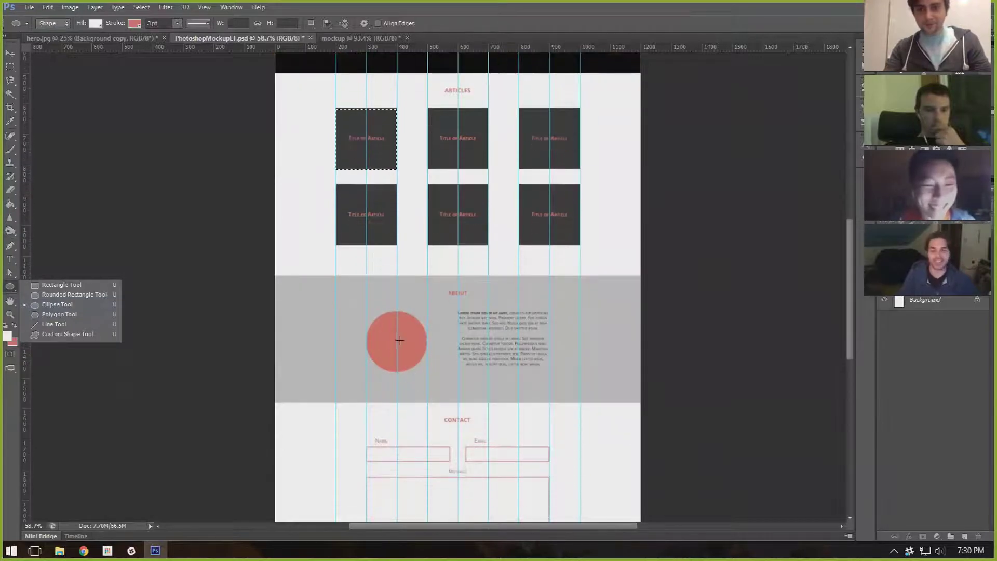
pyautogui.scroll(10, 400, 341)
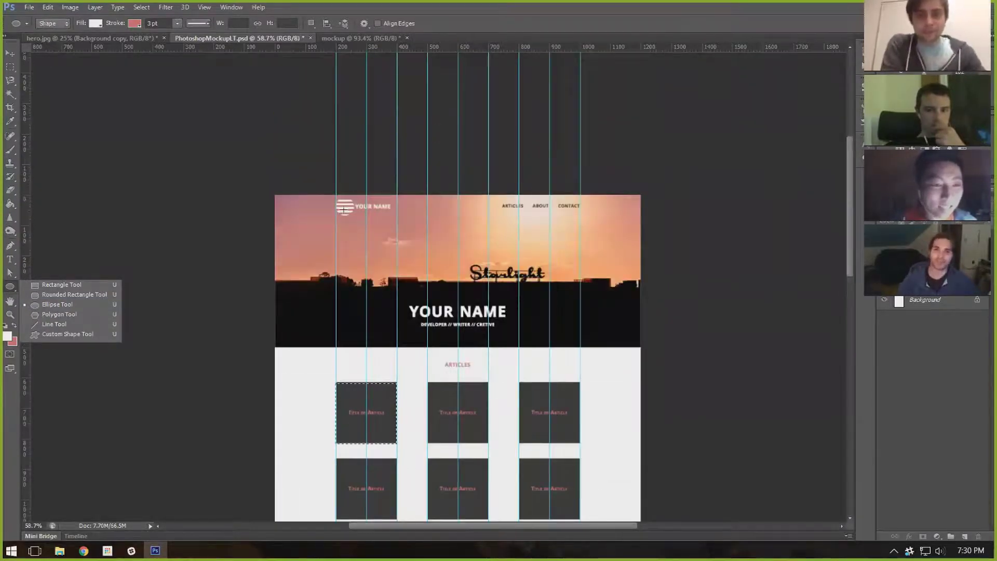
# Open the Create Ellipse size settings, then cancel without drawing an ellipse.
pyautogui.click(377, 267)
pyautogui.click(381, 264)
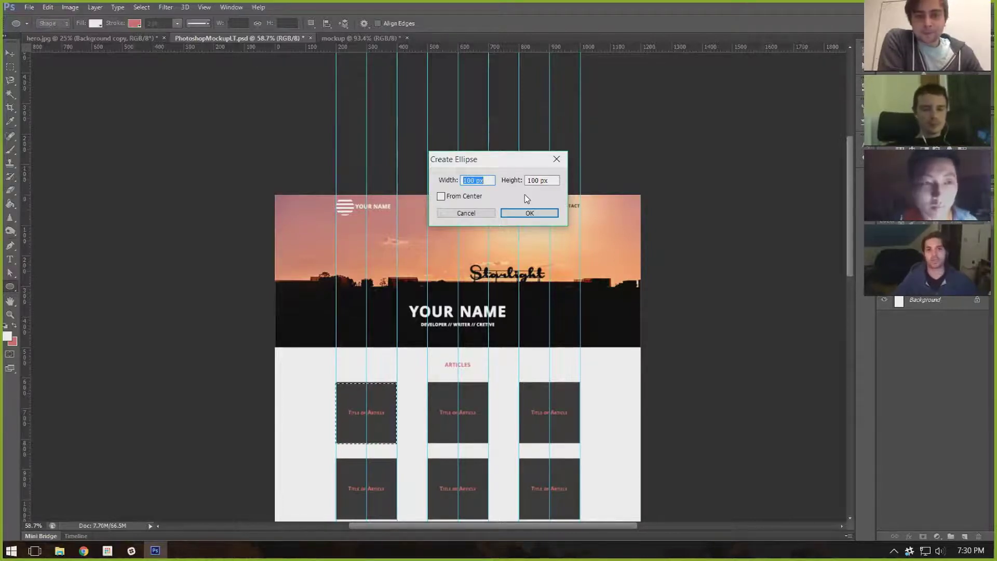
pyautogui.click(465, 214)
pyautogui.scroll(-2, 463, 377)
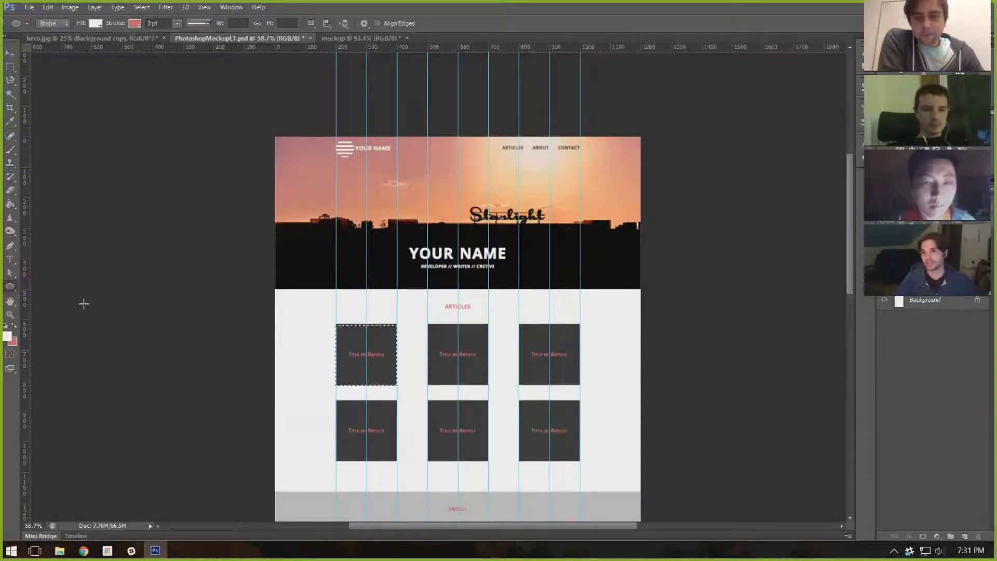
# Cycle through the shape, Crop, Move and Type tools.
pyautogui.click(11, 287)
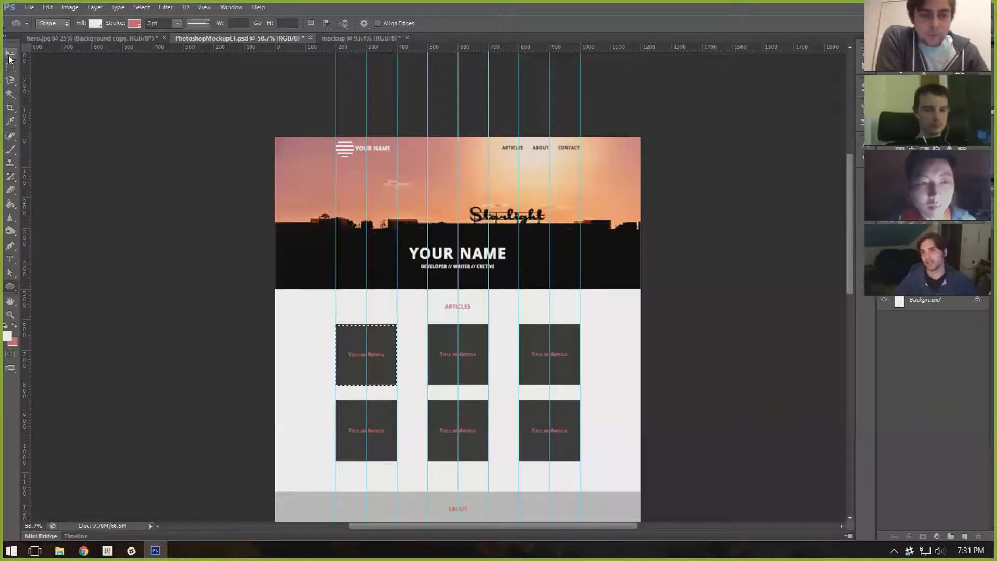
pyautogui.click(10, 110)
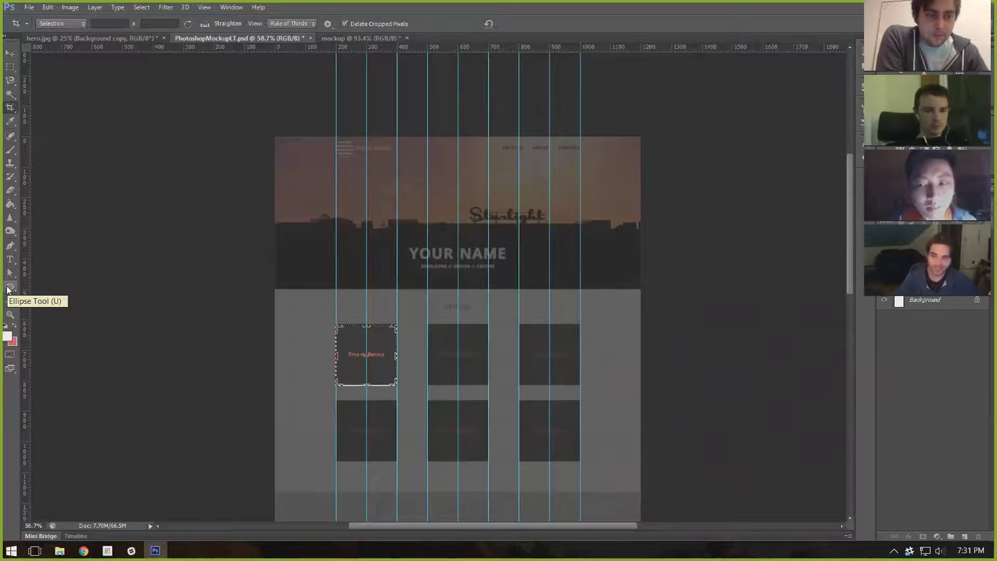
pyautogui.click(9, 58)
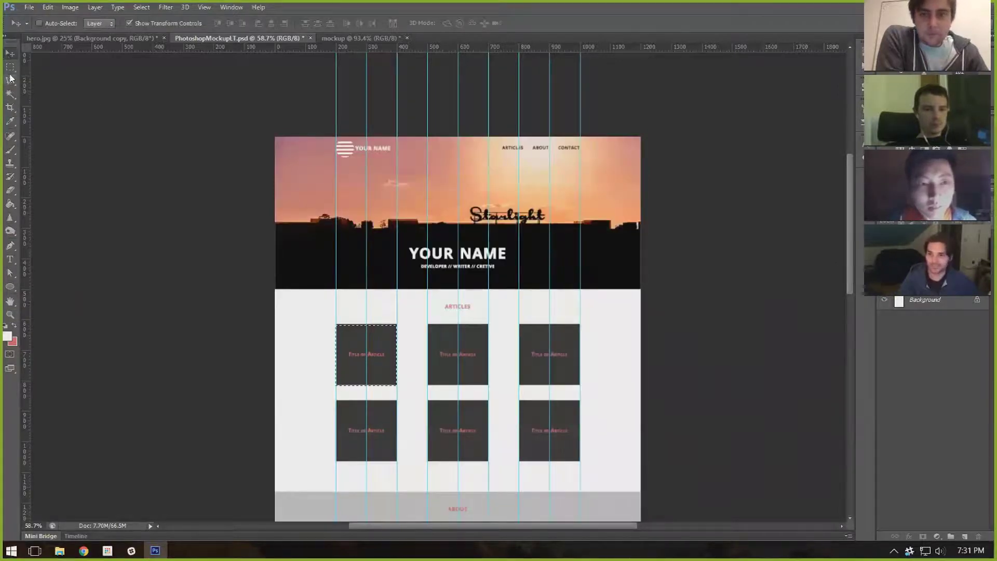
pyautogui.click(9, 260)
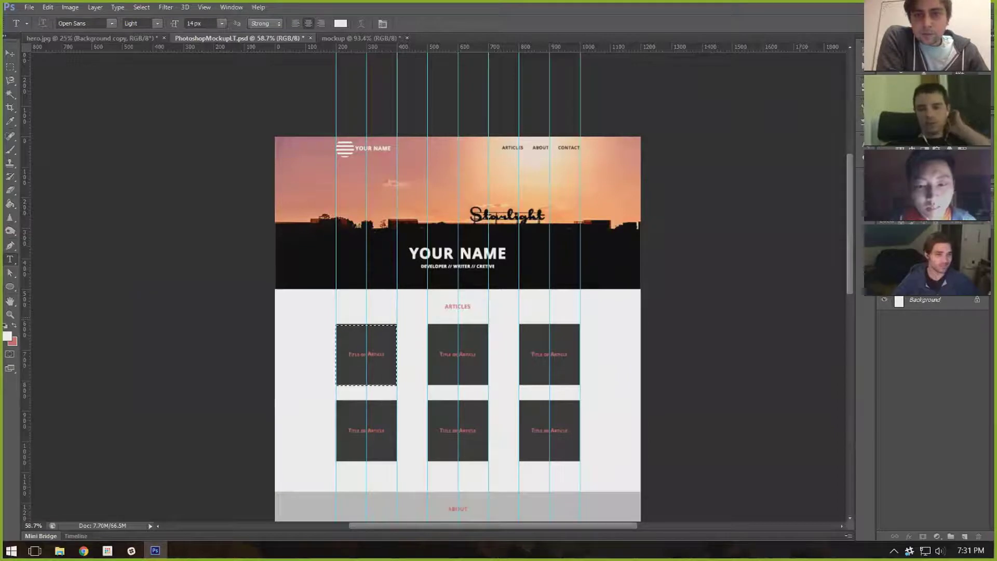
pyautogui.scroll(-1, 458, 286)
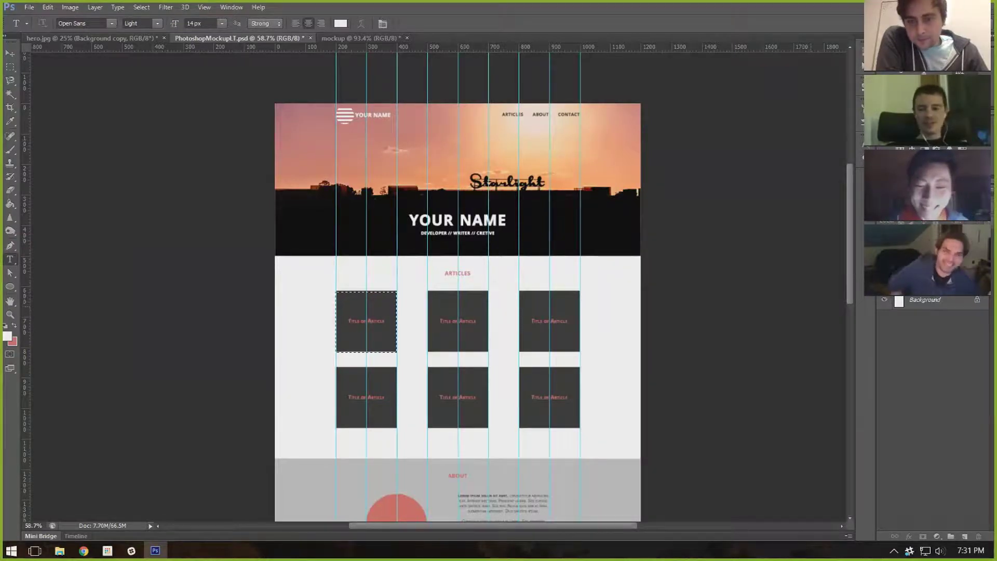
# Open PersonalSite-Photography.psd from the PersonalSite > Design2 folder.
pyautogui.click(29, 7)
pyautogui.press('Right')
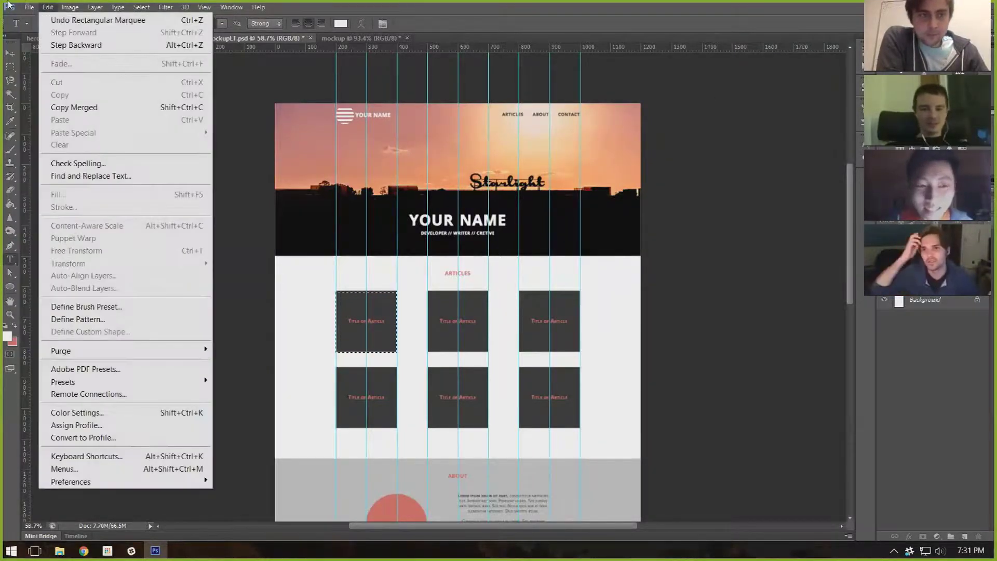
pyautogui.press('Left')
pyautogui.click(54, 33)
pyautogui.click(582, 109)
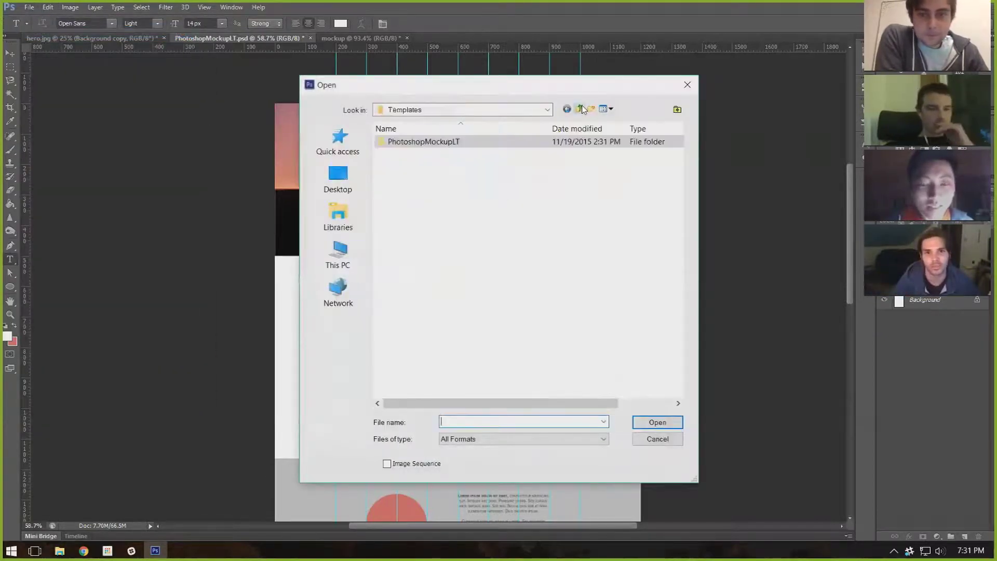
pyautogui.click(582, 109)
pyautogui.doubleClick(457, 140)
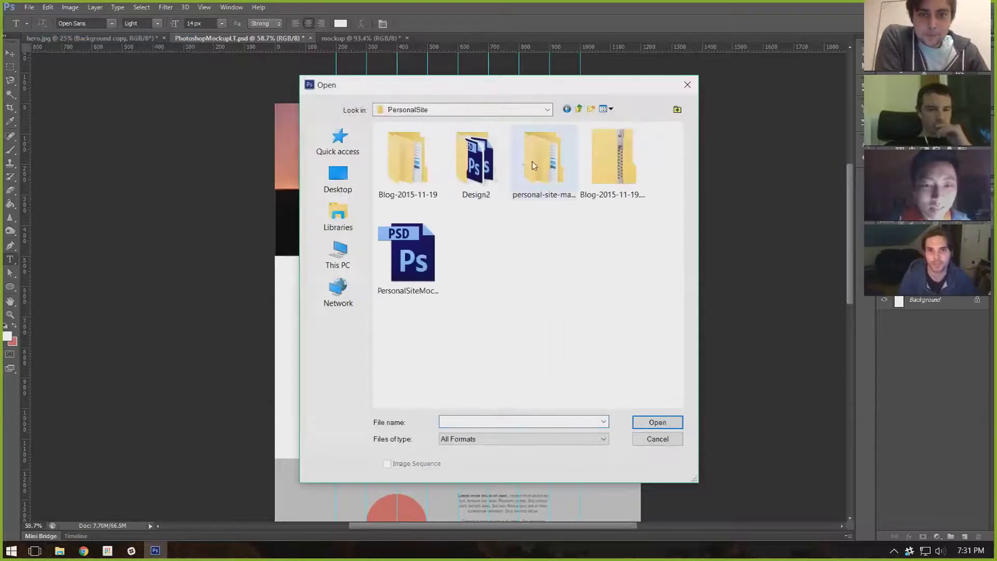
pyautogui.click(475, 159)
pyautogui.doubleClick(475, 158)
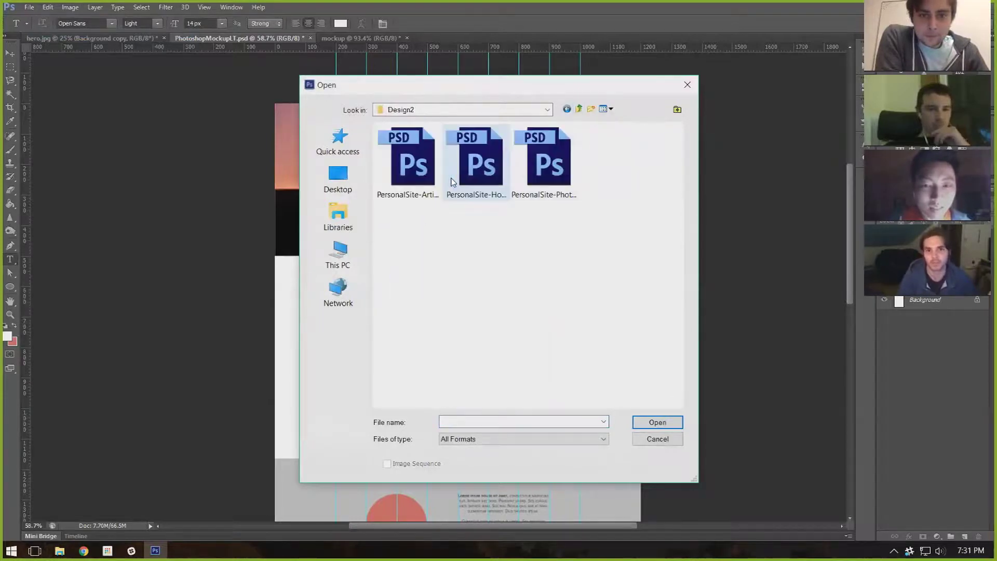
pyautogui.click(566, 158)
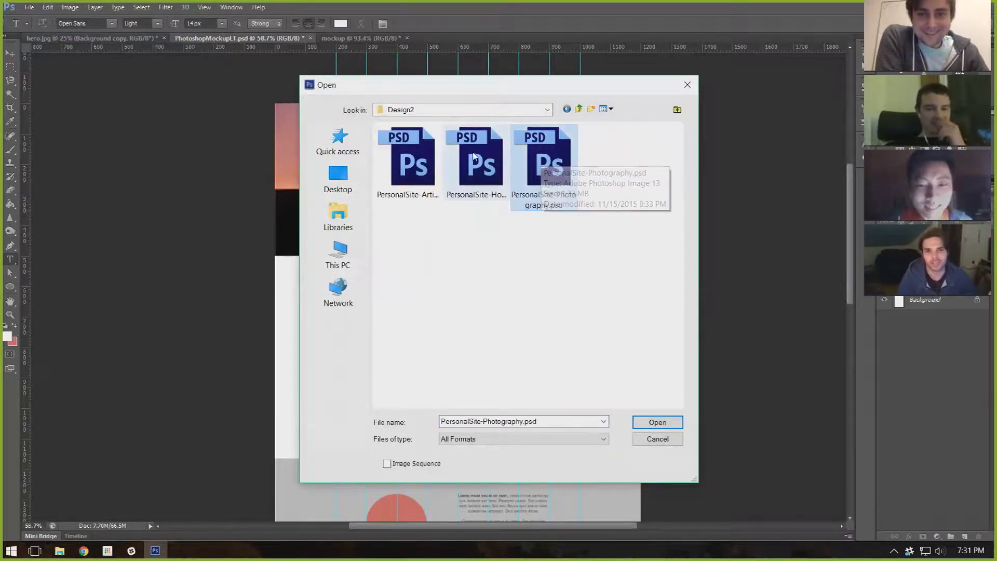
pyautogui.doubleClick(544, 166)
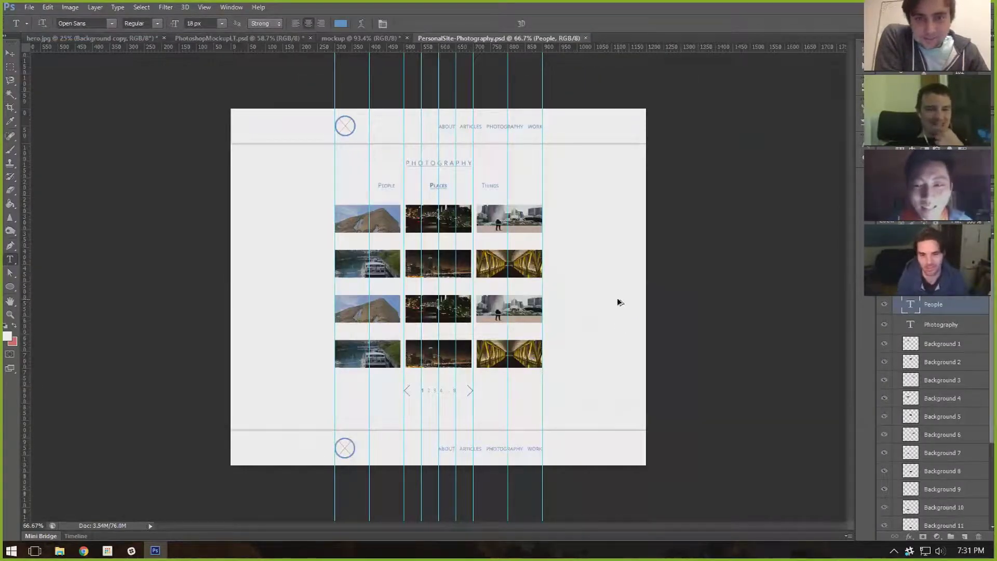
# Hide the guides on PersonalSite-Photography.psd with Ctrl+;.
pyautogui.hotkey('alt', 'v')
pyautogui.press('e')
pyautogui.press('Return')
pyautogui.hotkey('ctrl', ';')
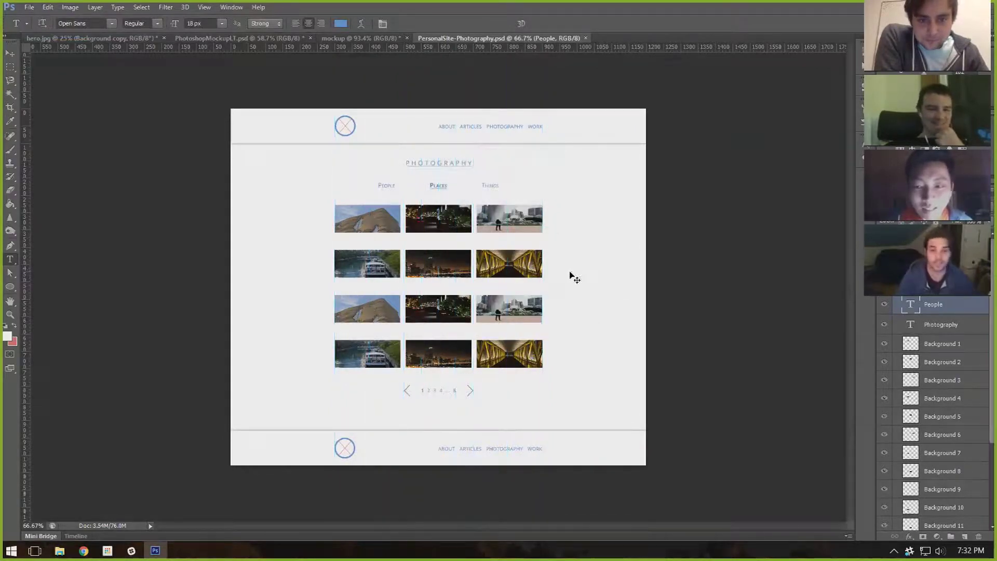
pyautogui.scroll(2, 572, 276)
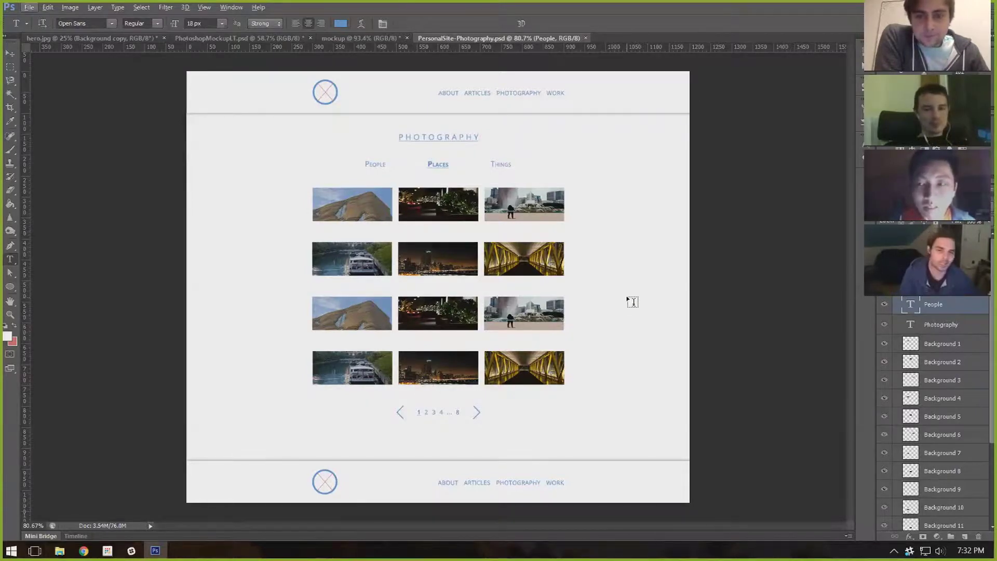
# Return to PhotoshopMockupLT.psd and zoom out to show the full page.
pyautogui.click(177, 39)
pyautogui.scroll(-1, 457, 260)
pyautogui.scroll(1, 490, 194)
pyautogui.scroll(-3, 490, 194)
# Hide the guides on PhotoshopMockupLT.psd with Ctrl+; to preview the clean layout.
pyautogui.scroll(1, 553, 203)
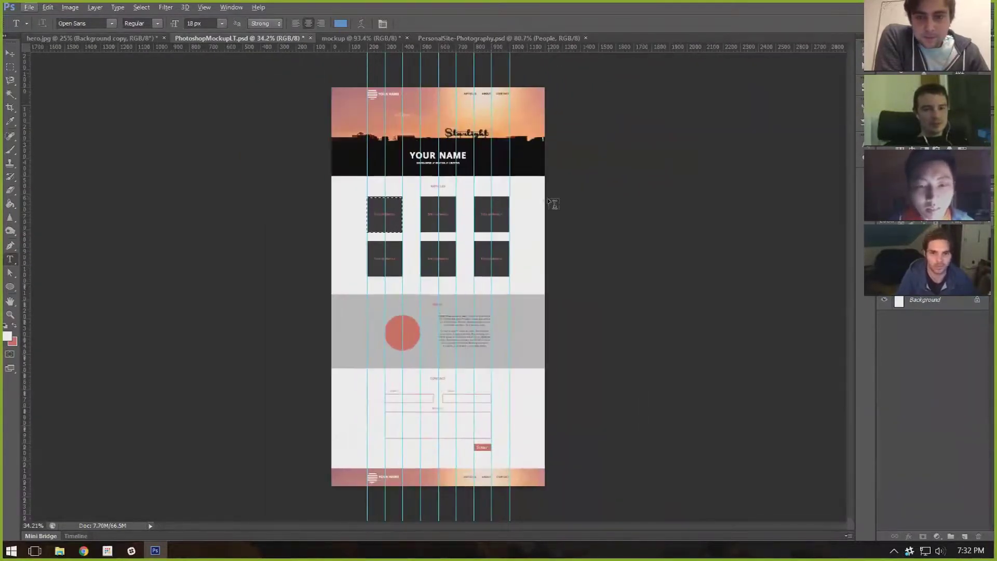
pyautogui.hotkey('ctrl', ';')
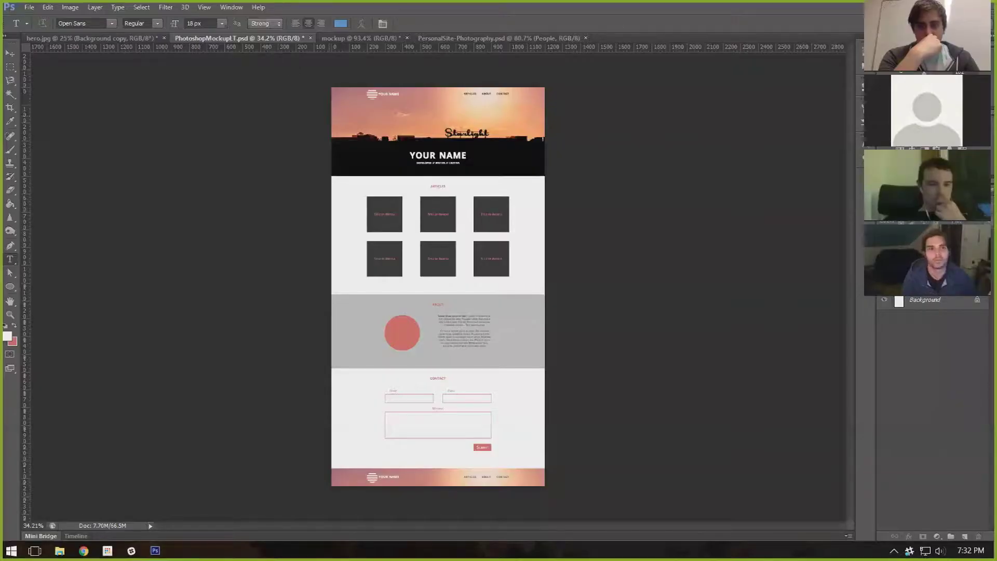
pyautogui.click(211, 10)
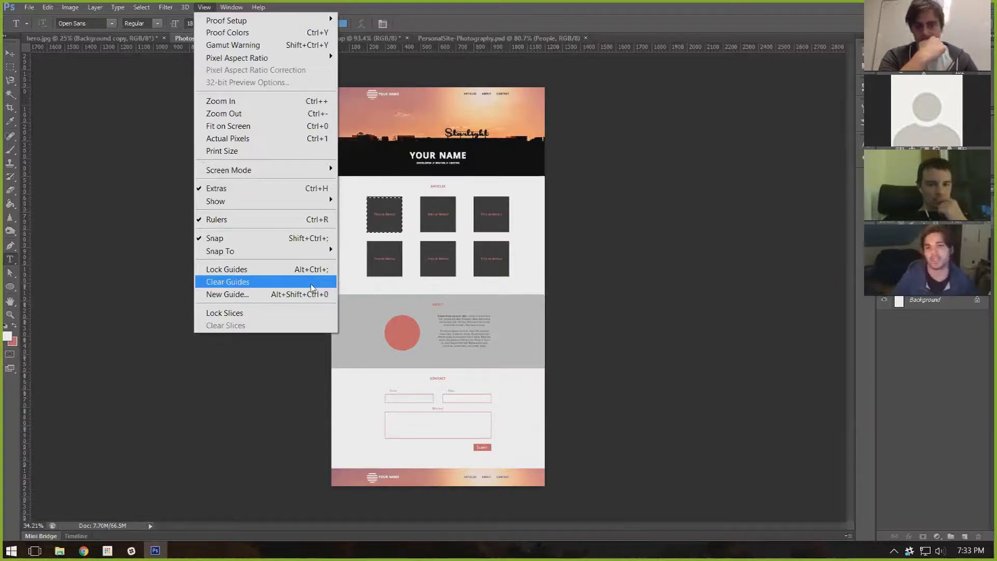
# Cancel the New Guide dialog, then turn the grid and column guides back on.
pyautogui.click(262, 295)
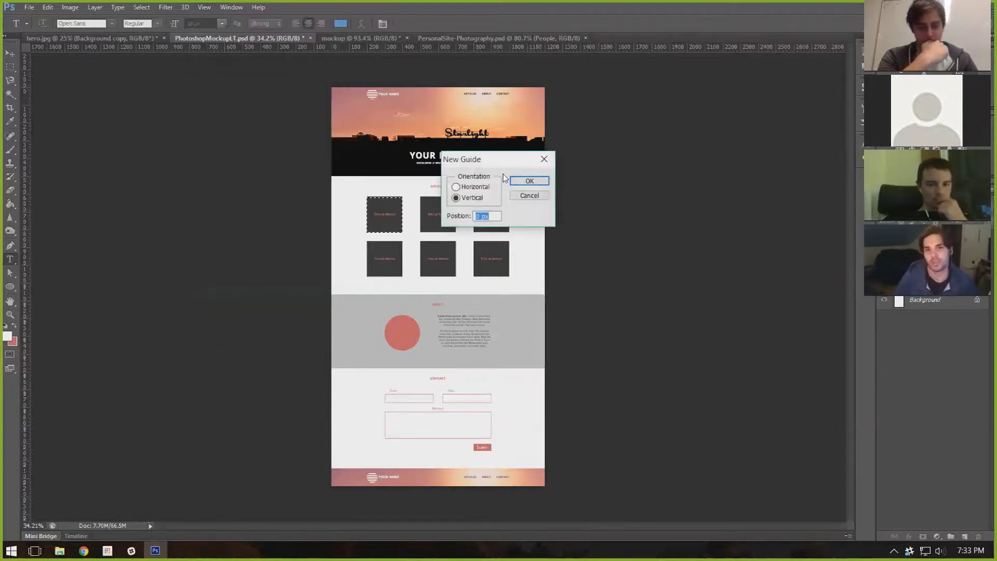
pyautogui.moveTo(494, 163); pyautogui.dragTo(662, 153)
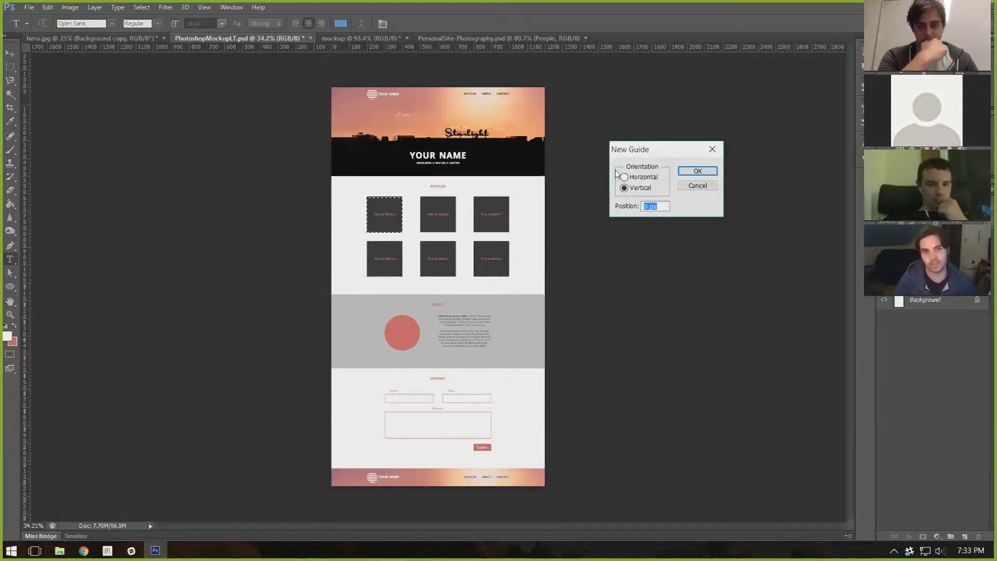
pyautogui.click(697, 186)
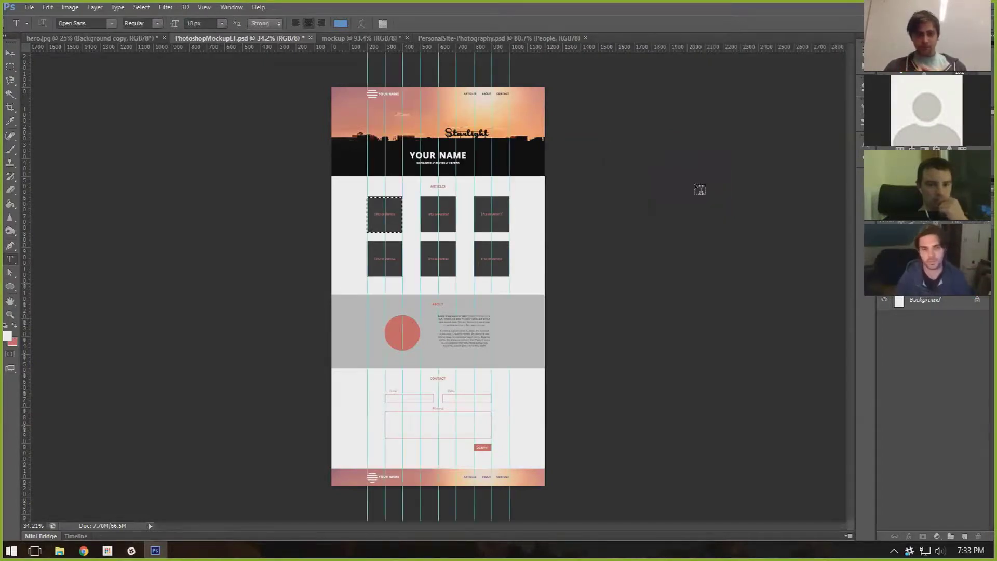
pyautogui.hotkey('ctrl', "'")
pyautogui.hotkey('ctrl', ';')
# Turn off the grid with Ctrl+' so only the cyan column guides remain.
pyautogui.hotkey('ctrl', "'")
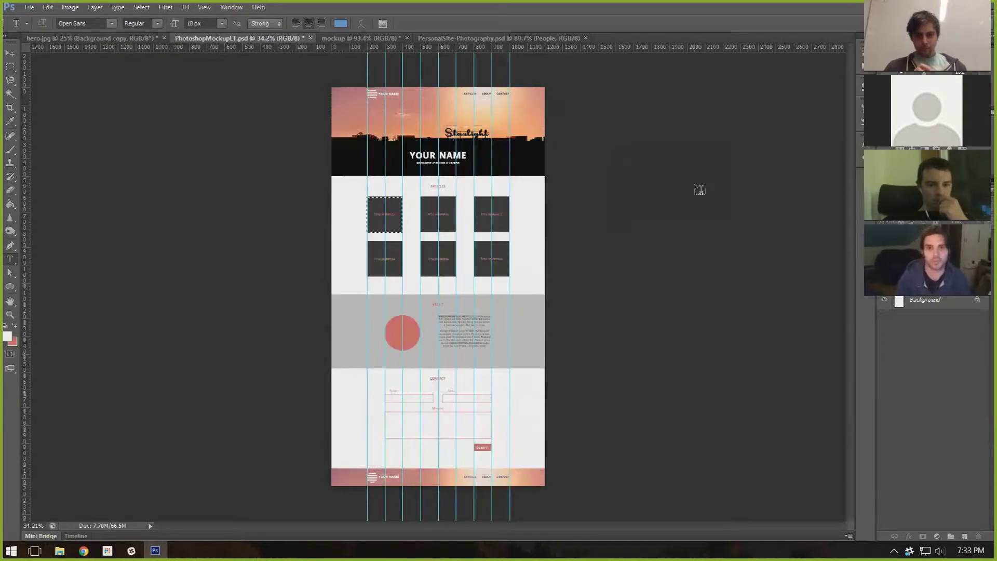